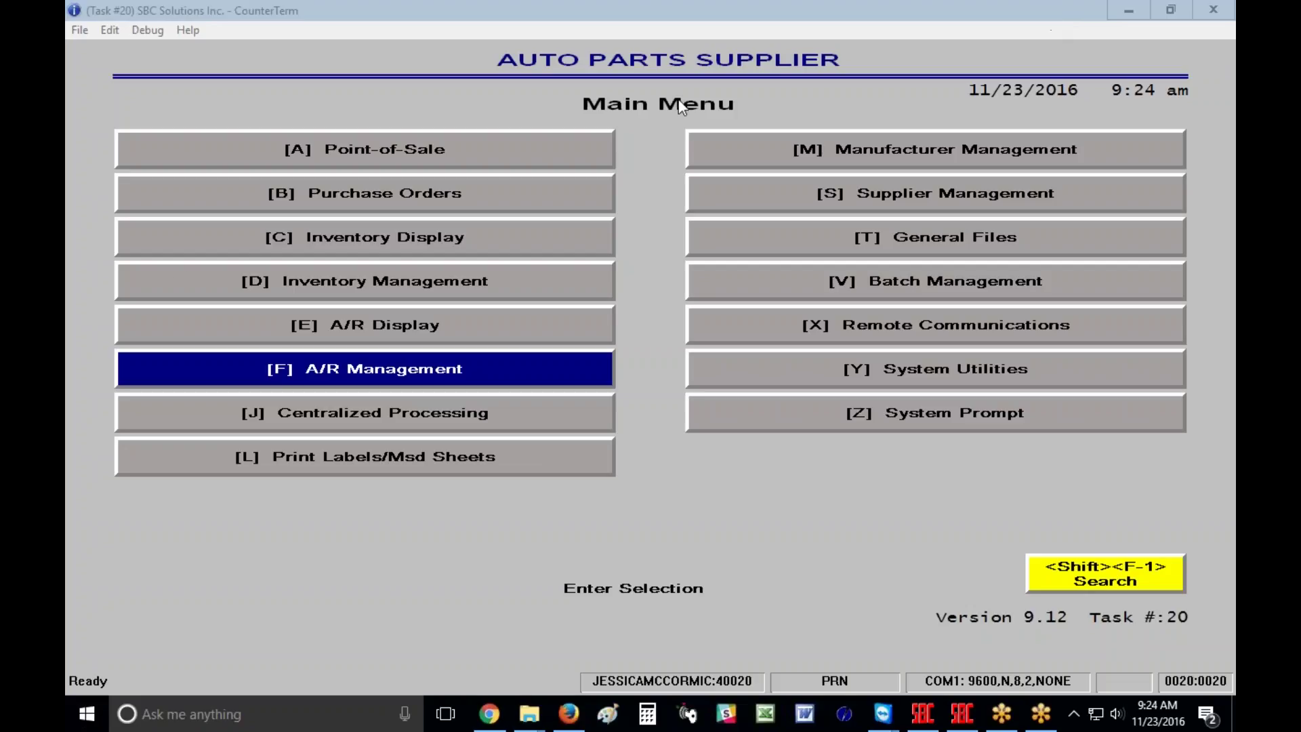
# Step: Open the accounts receivable Transaction History page and load Jethro Tull Transmissions by entering its account number
pyautogui.click(415, 384)
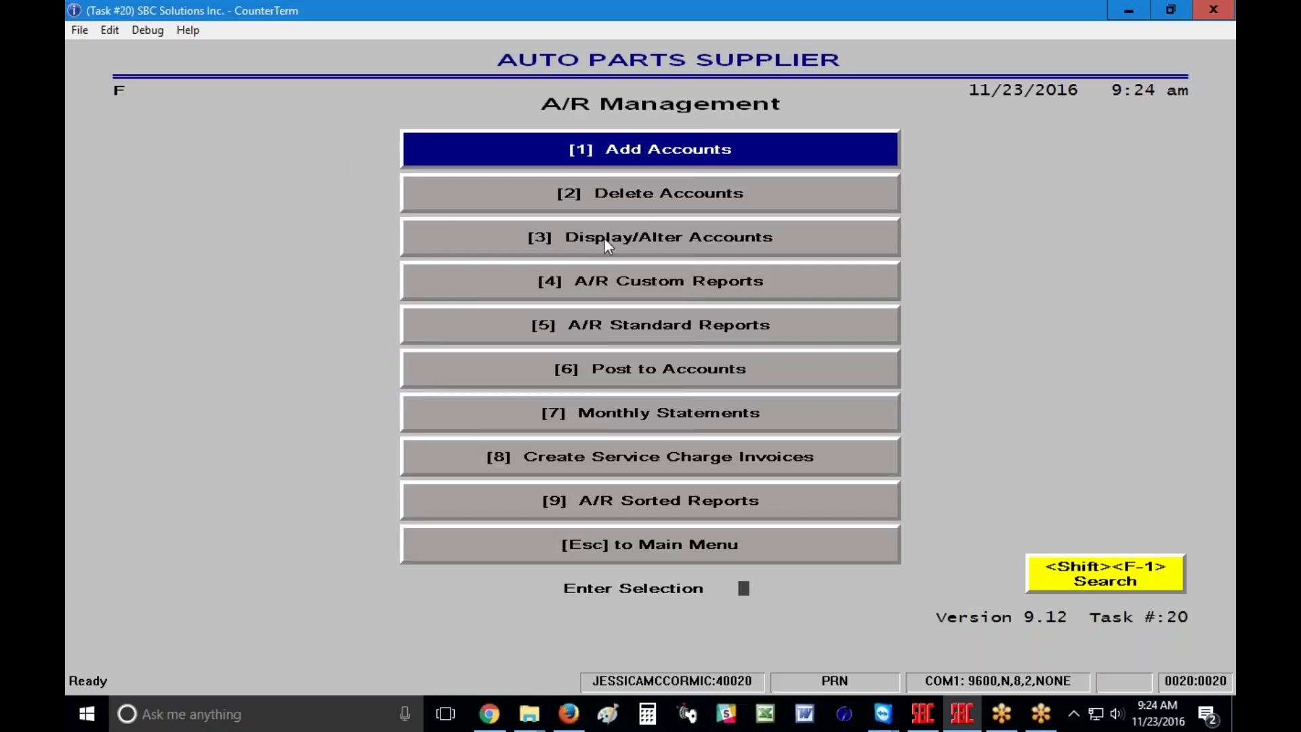
pyautogui.click(727, 238)
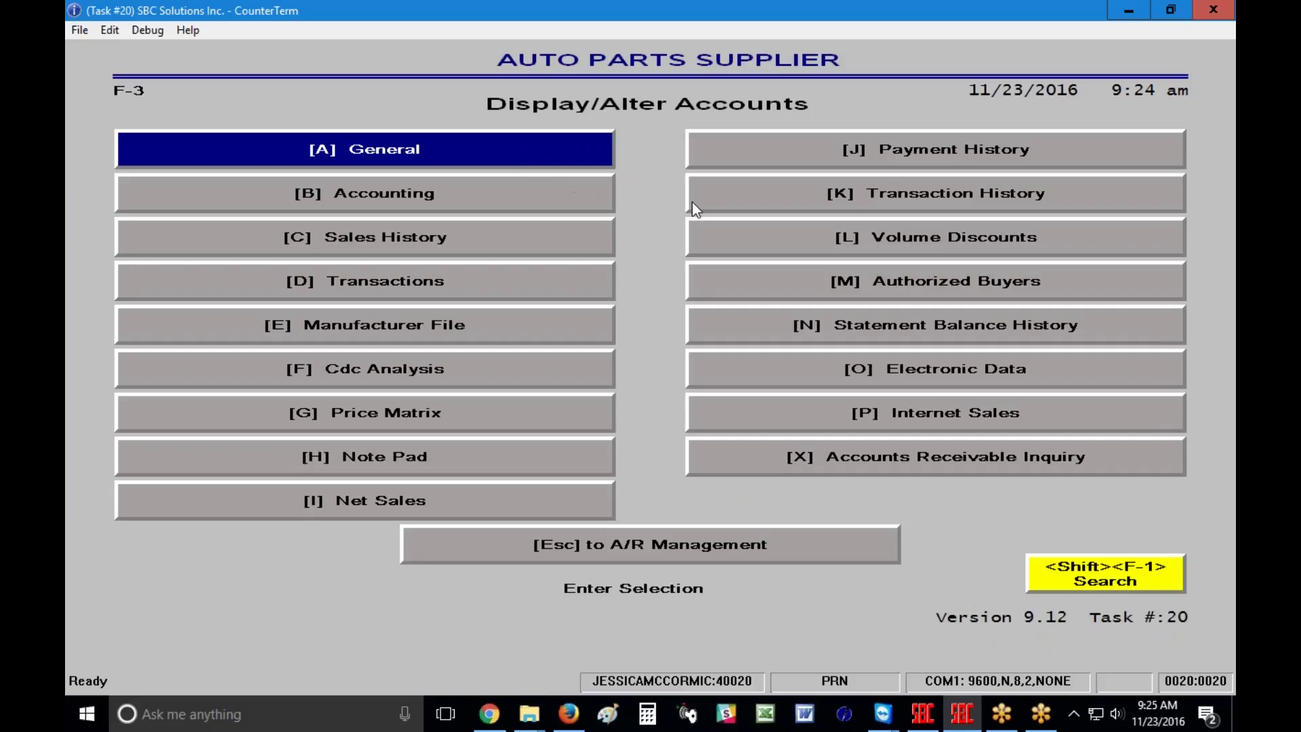
pyautogui.click(947, 213)
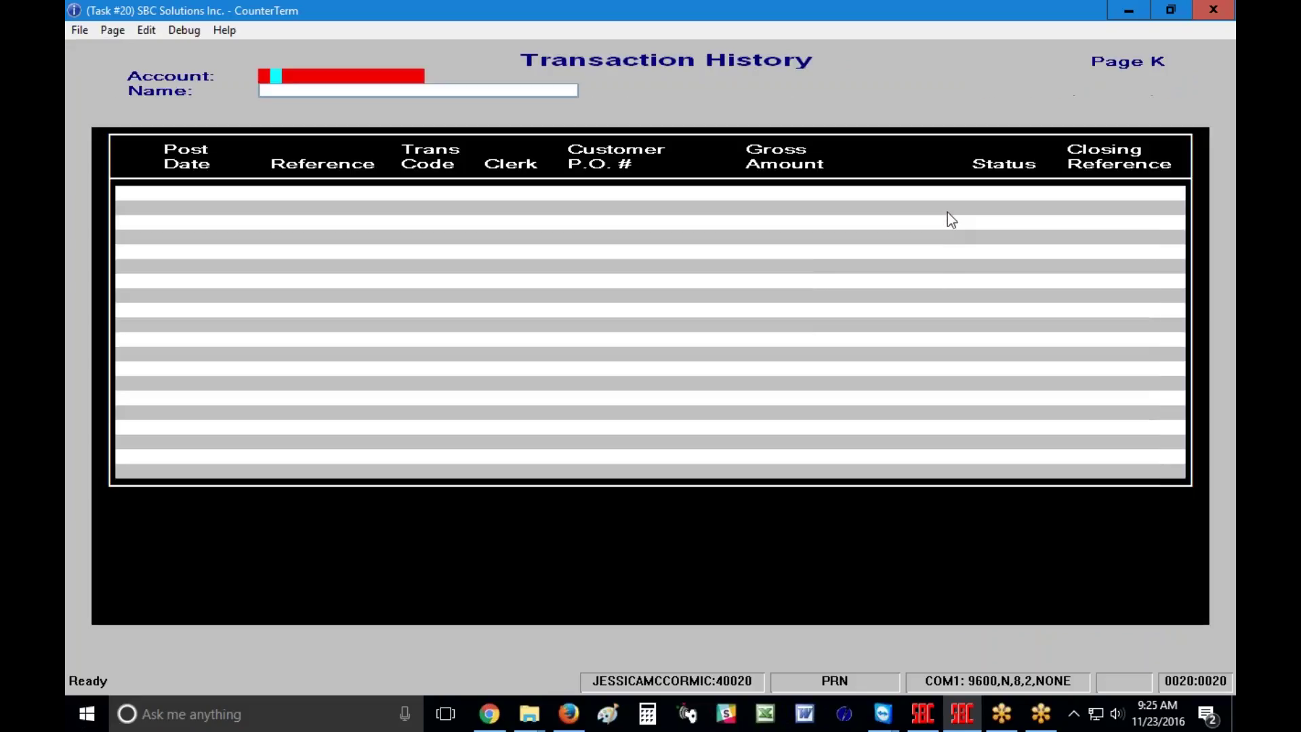
pyautogui.write('109')
pyautogui.press('Return')
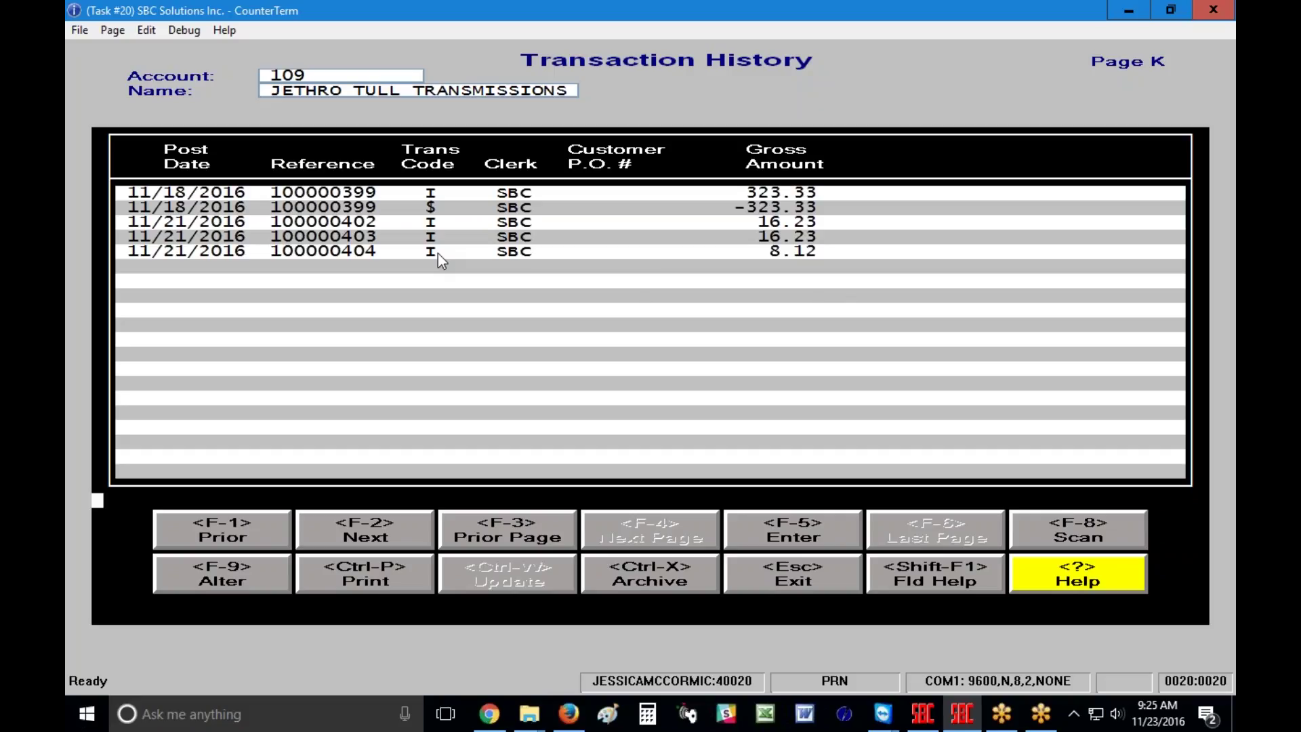
# Step: Display the prior page of the account's transaction history
pyautogui.click(431, 208)
pyautogui.click(230, 532)
pyautogui.click(378, 530)
pyautogui.click(536, 534)
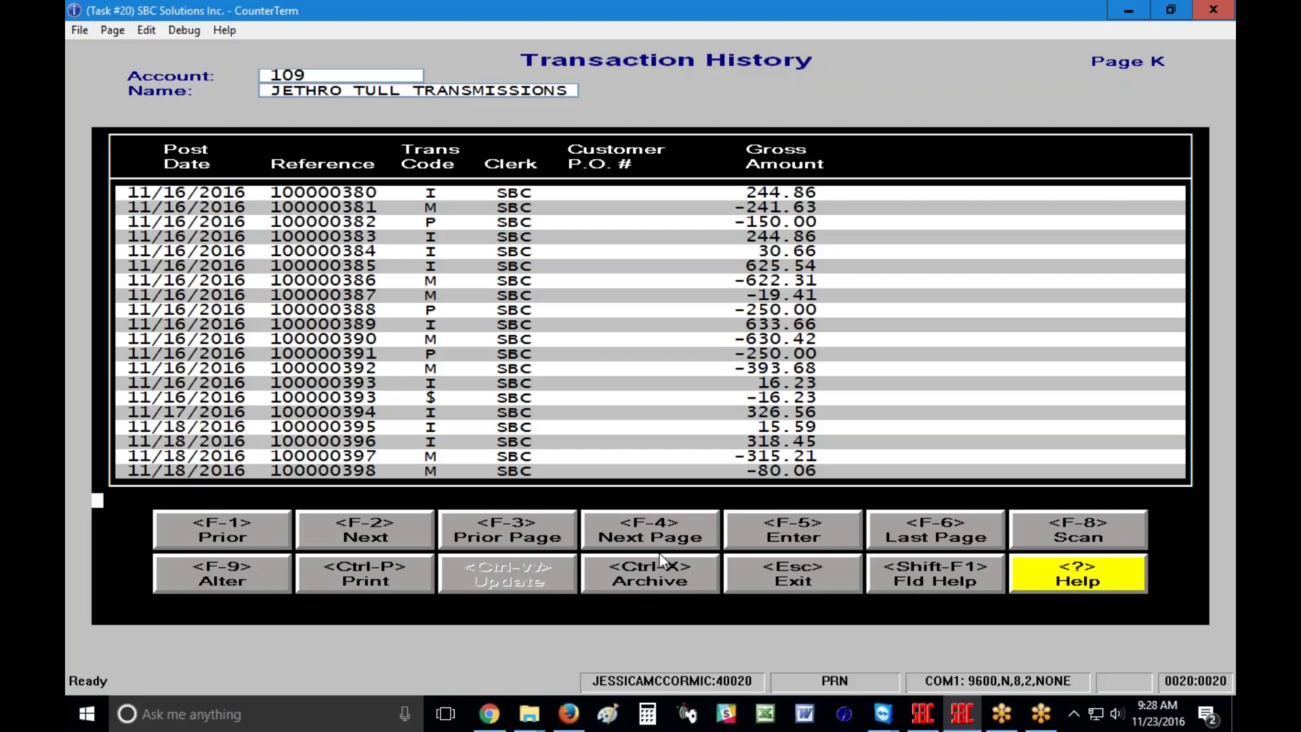
# Step: Start a new record lookup and reload Jethro Tull Transmissions by entering its account number
pyautogui.click(824, 538)
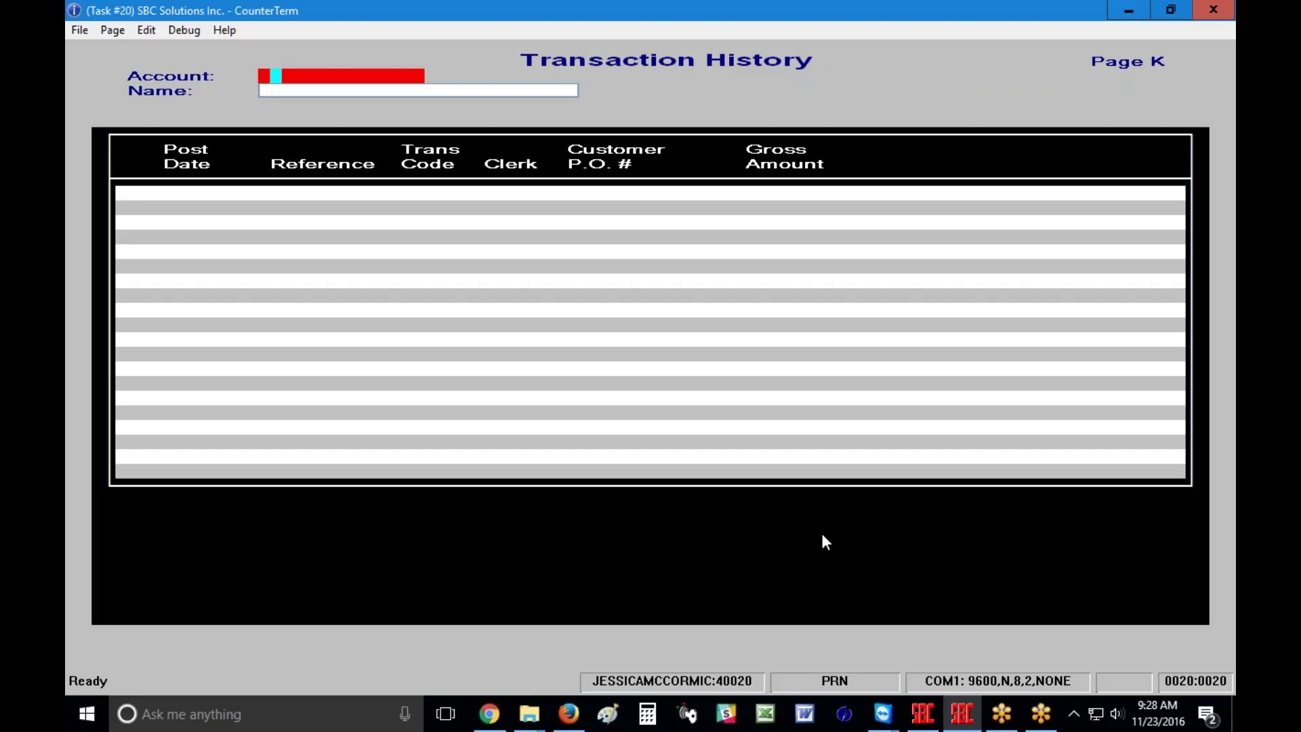
pyautogui.write('109')
pyautogui.press('Return')
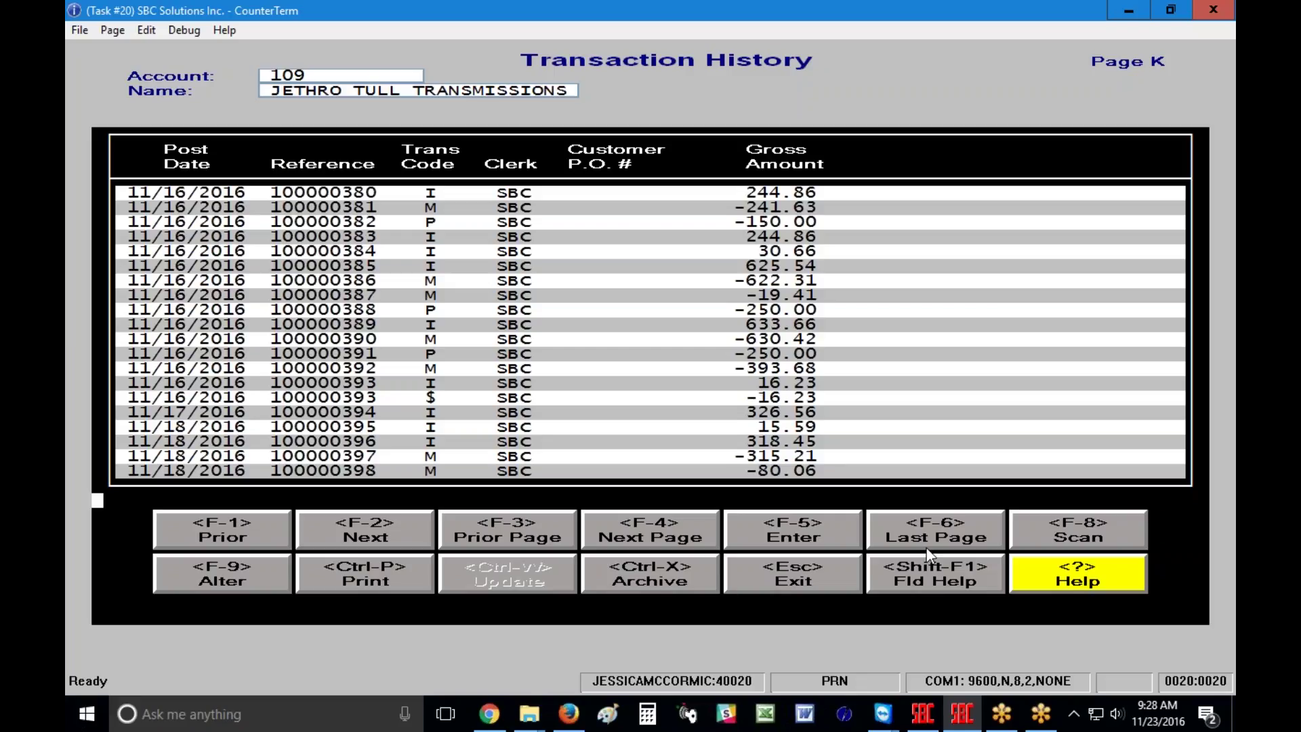
# Step: View the scan-by-date prompt and the password prompt for altering records, leaving both without an entry
pyautogui.click(1085, 532)
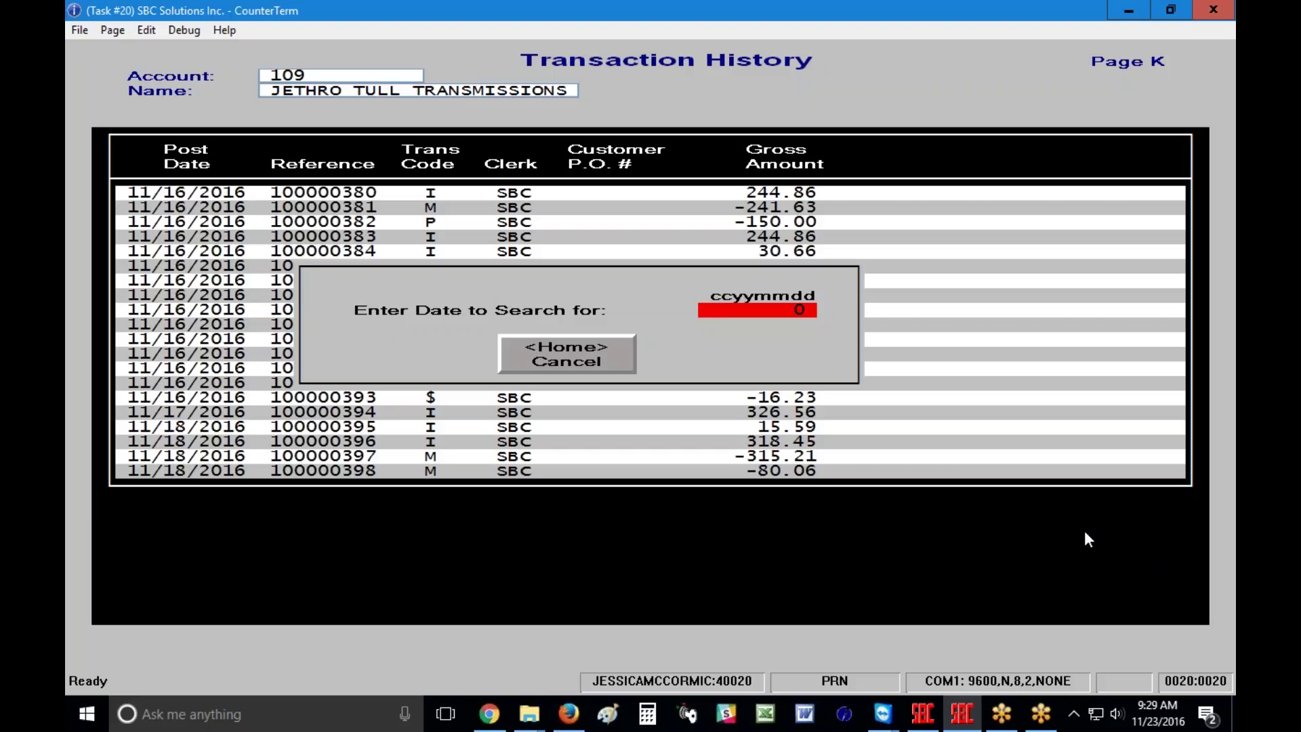
pyautogui.click(567, 363)
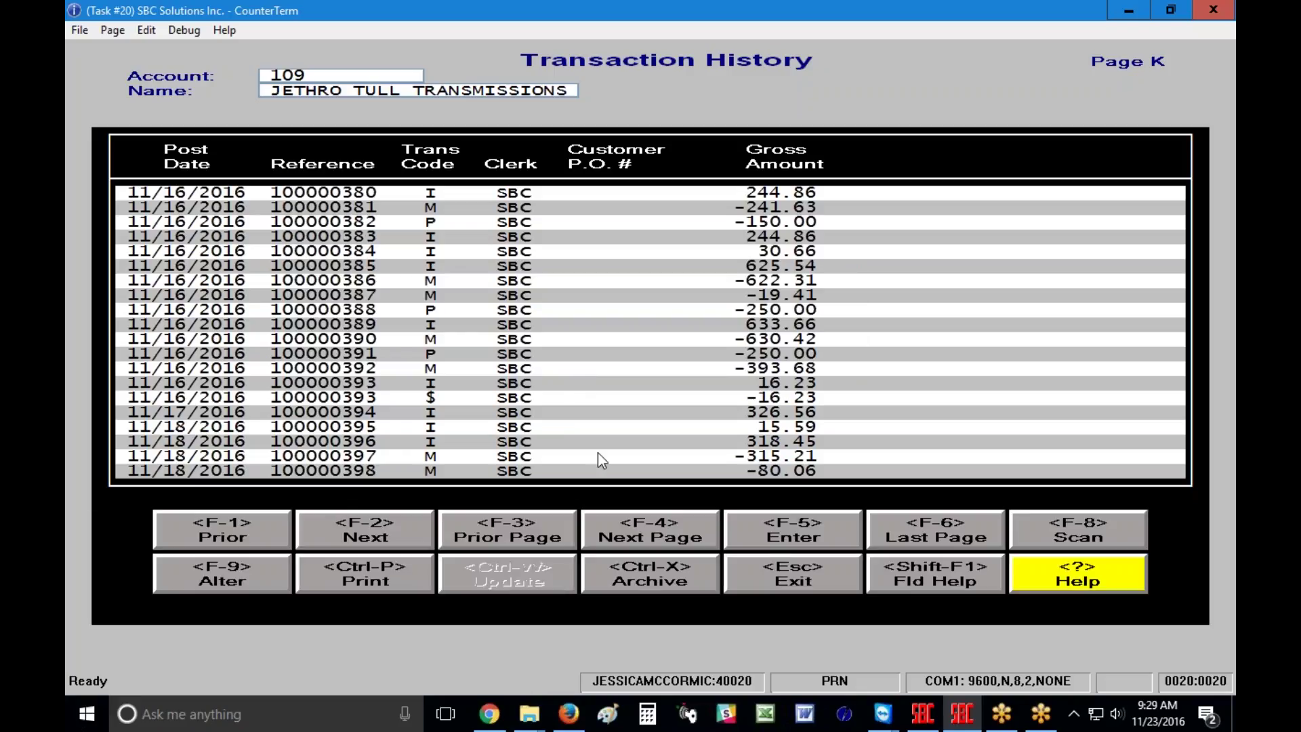
pyautogui.click(228, 583)
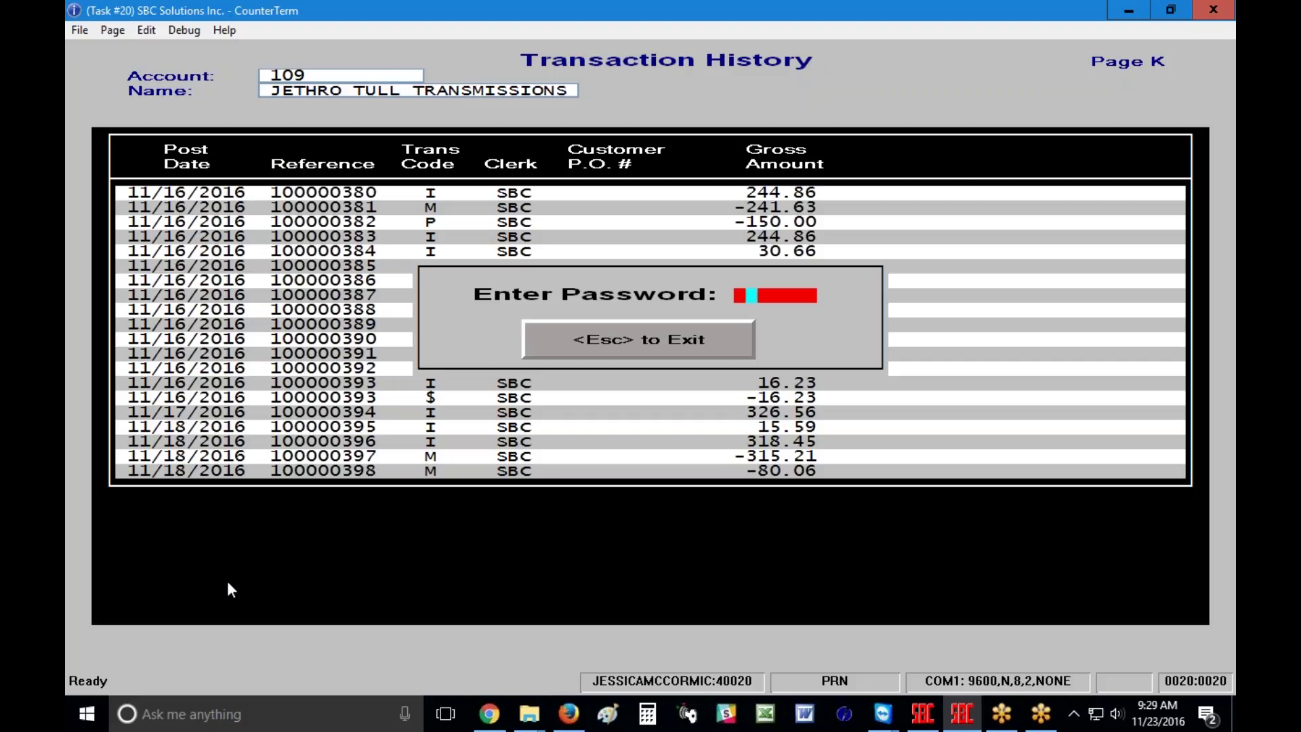
pyautogui.click(608, 339)
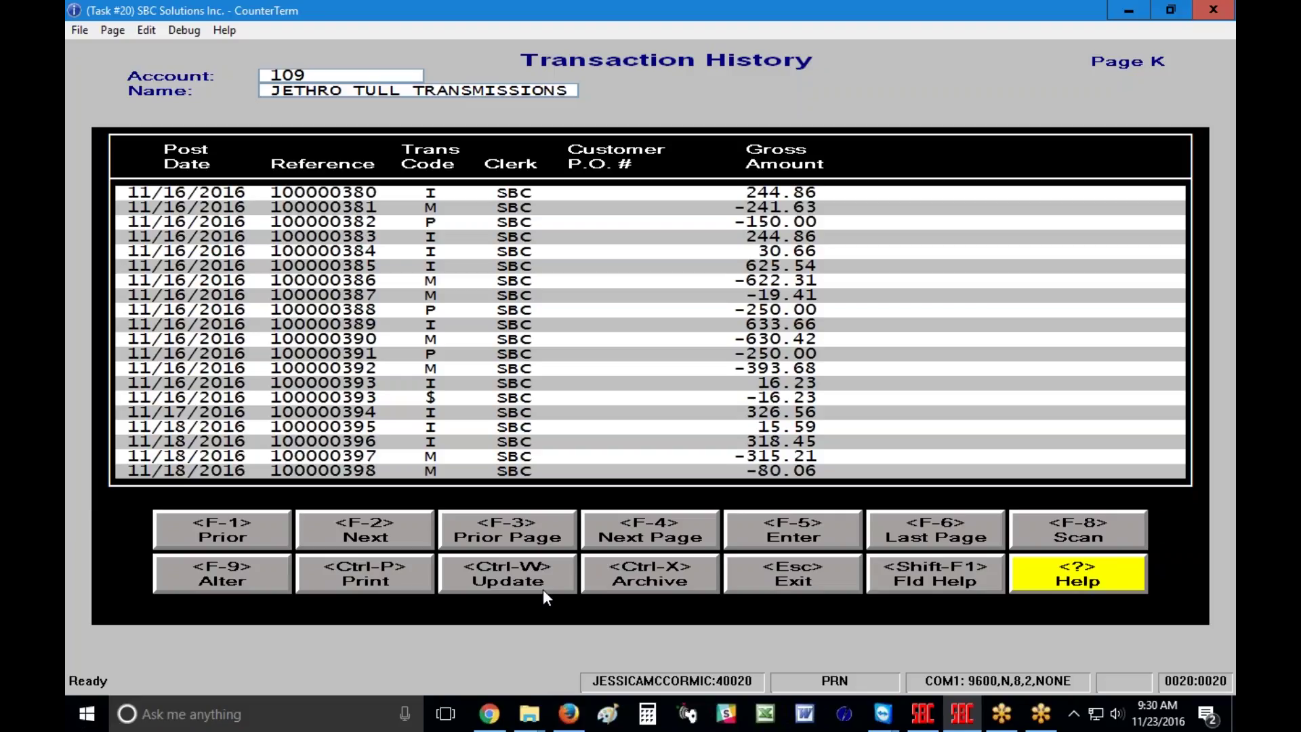
# Step: Display the archived invoice of the fourth listed transaction and return to the transaction list's command functions
pyautogui.click(663, 586)
pyautogui.press('Down')
pyautogui.press('Down')
pyautogui.press('Down')
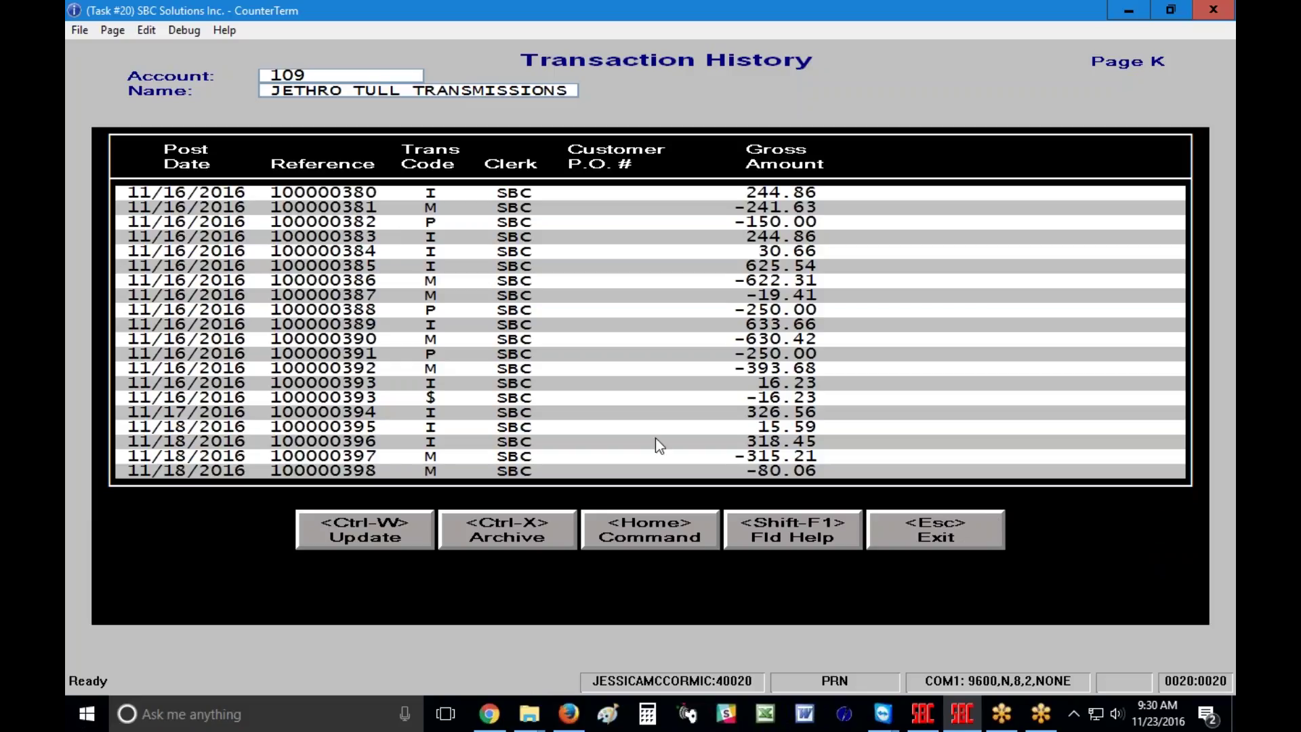
pyautogui.click(517, 538)
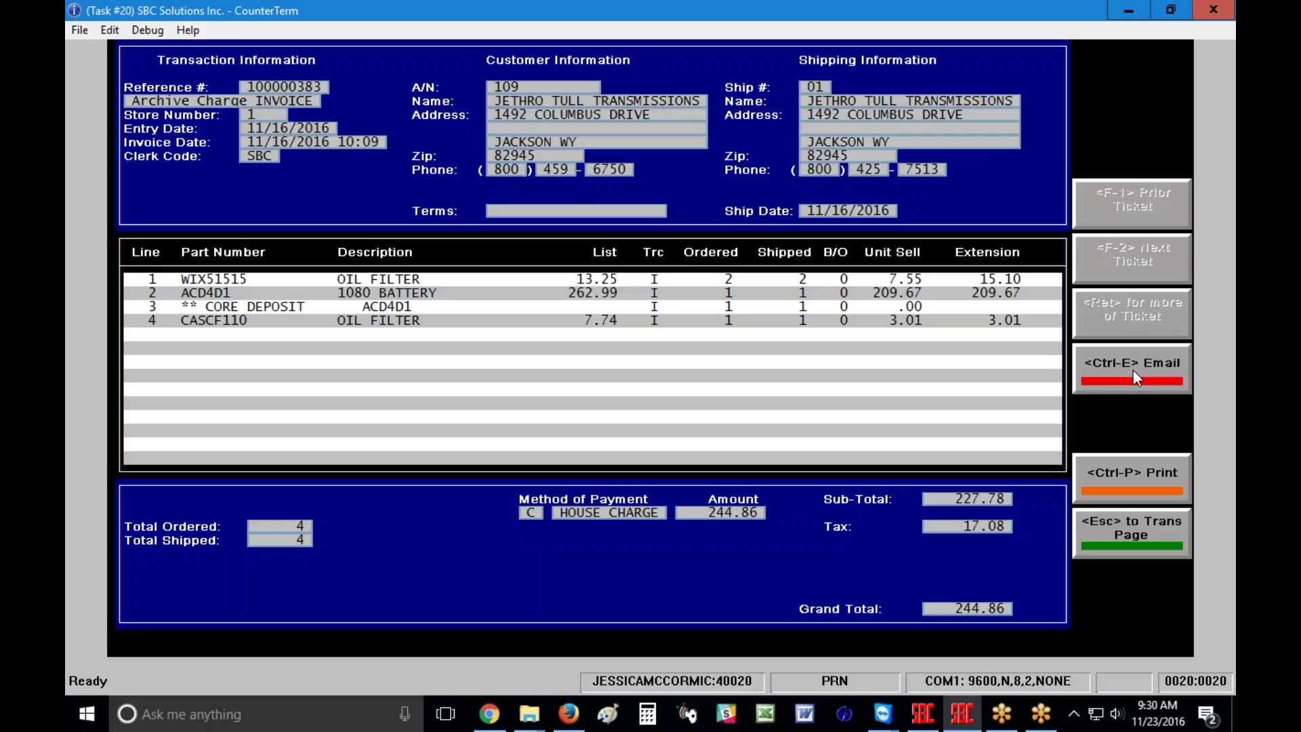
pyautogui.click(1088, 550)
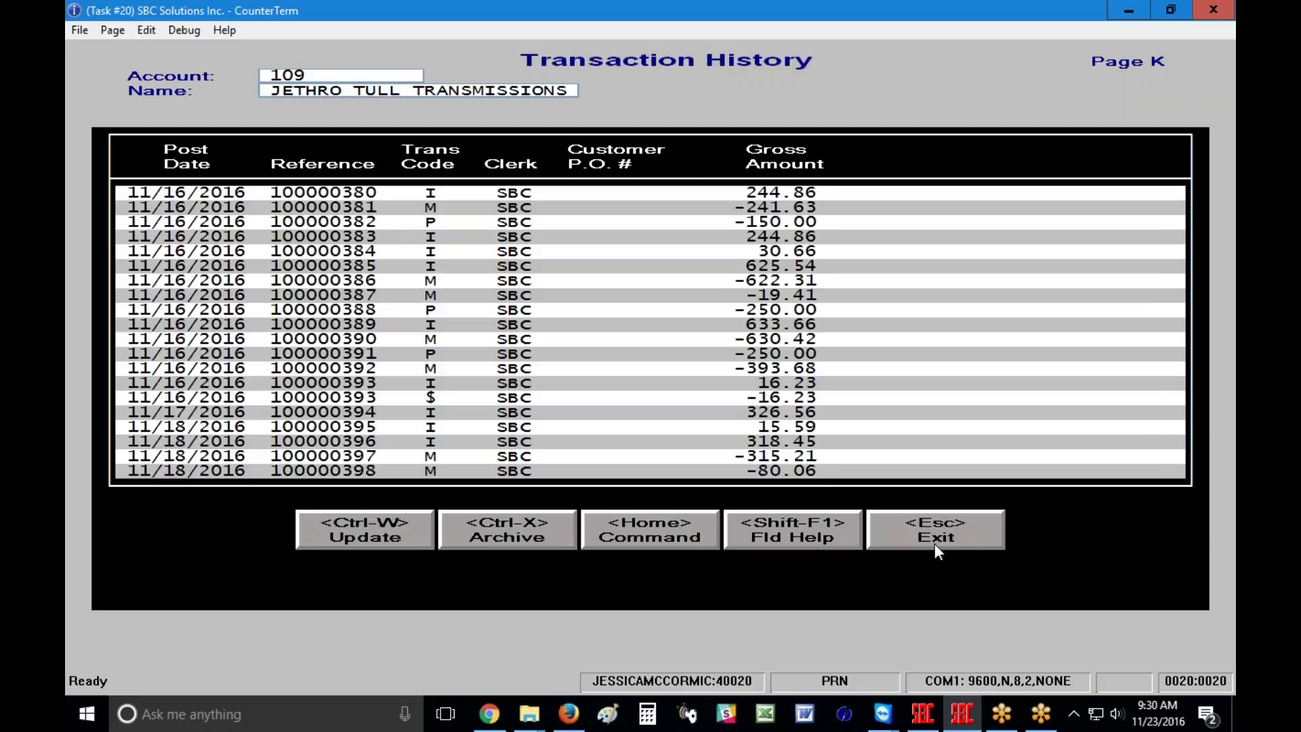
pyautogui.click(642, 529)
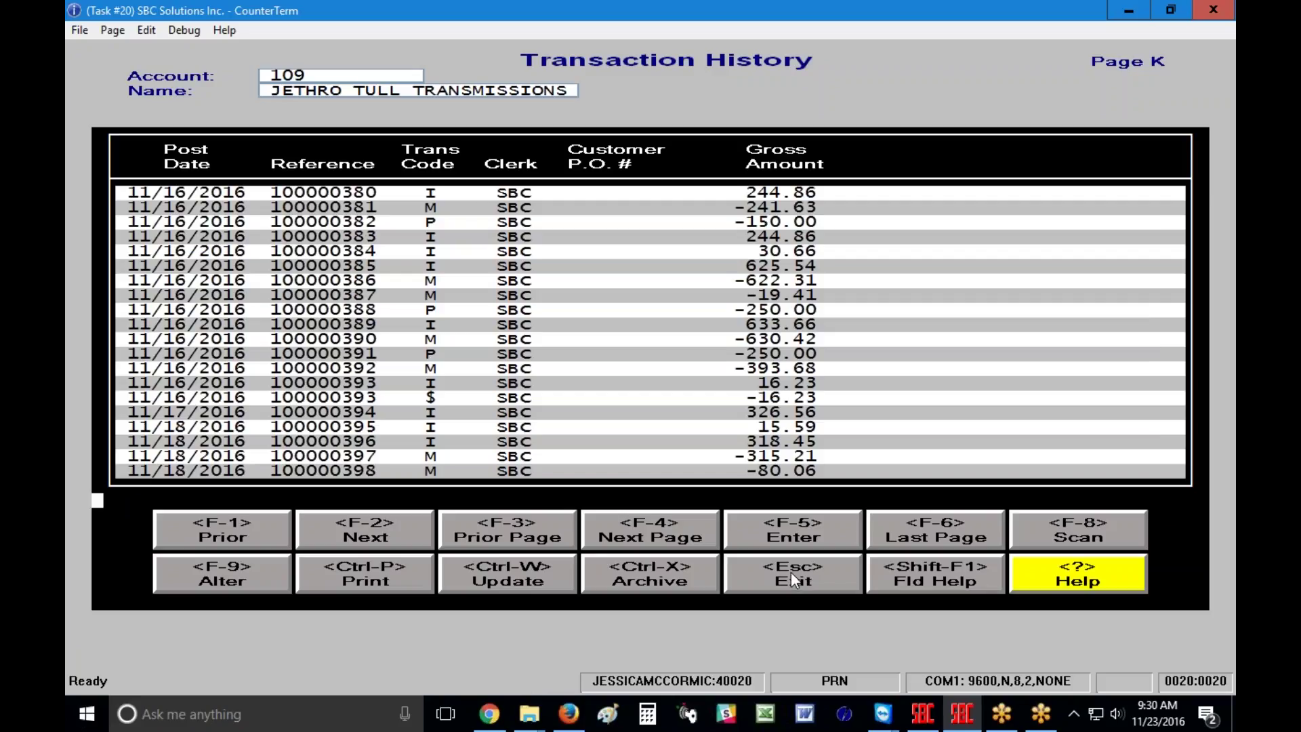
# Step: Examine the list of available fields and the help pages covering valid functions and A/R pages
pyautogui.click(992, 587)
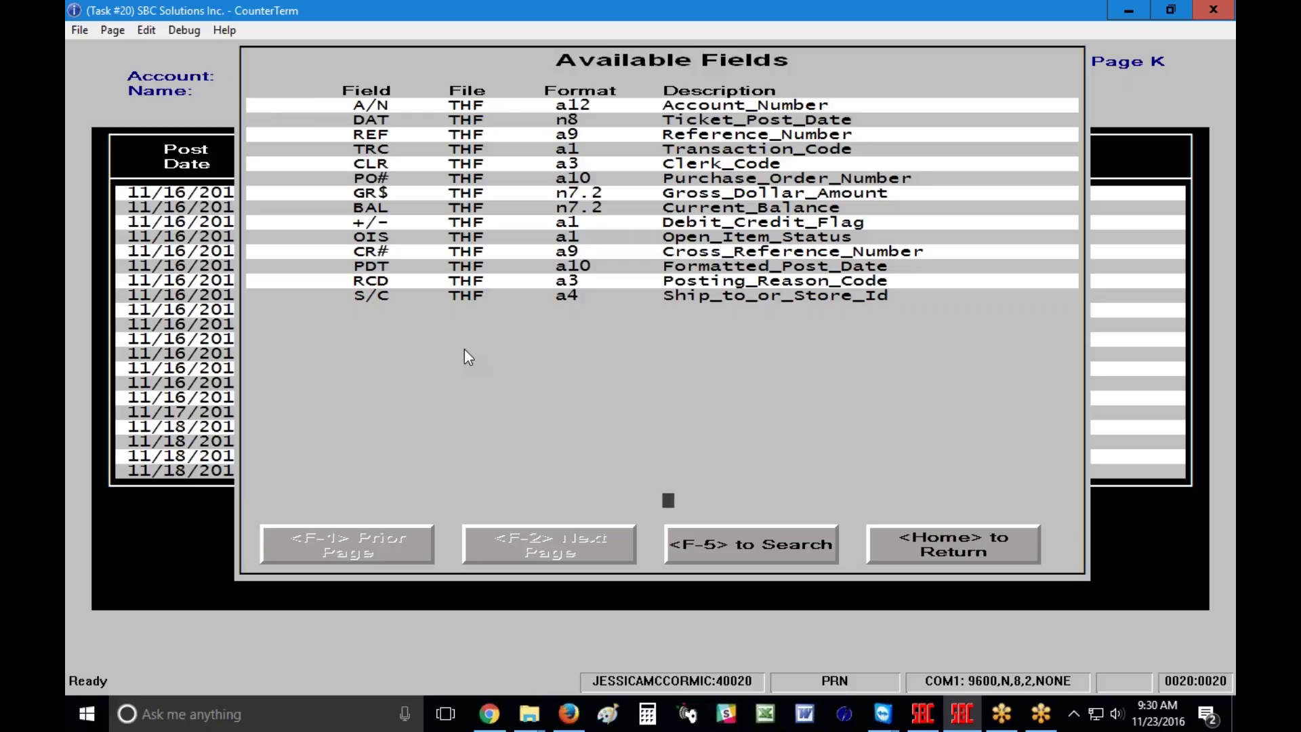
pyautogui.click(951, 551)
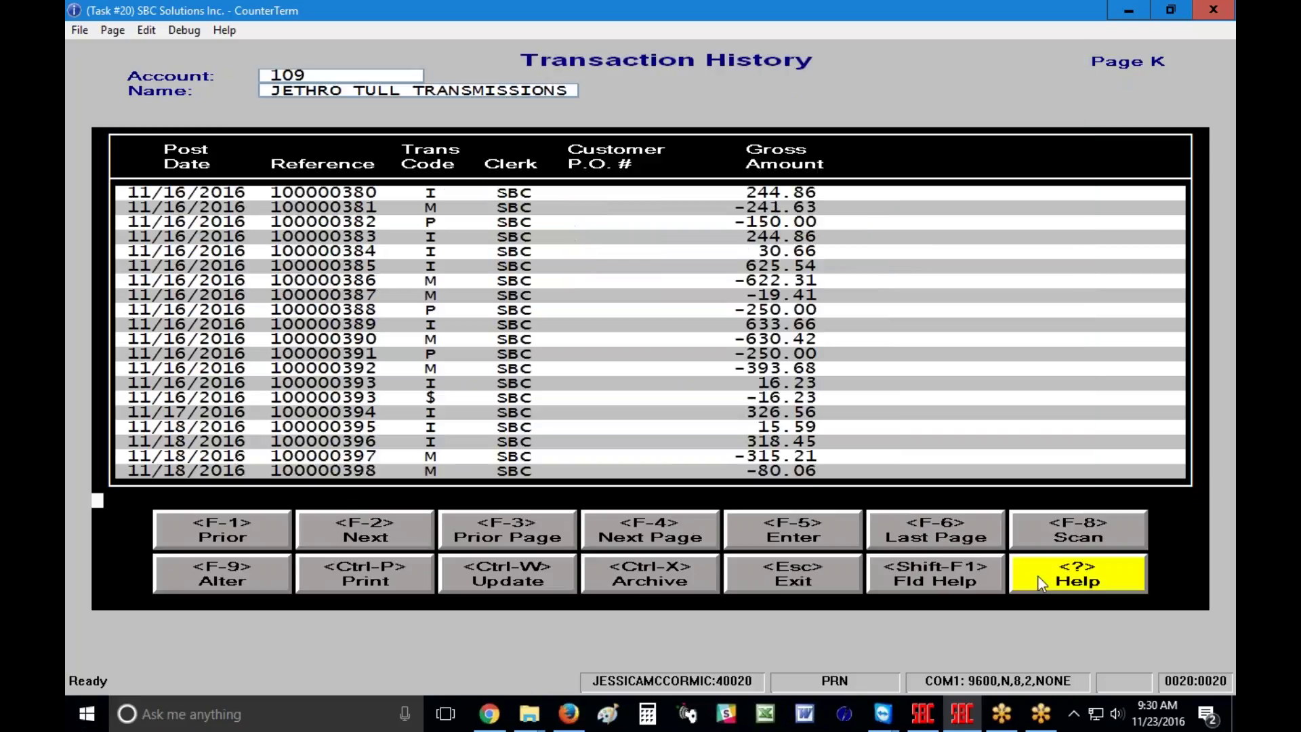
pyautogui.click(1070, 585)
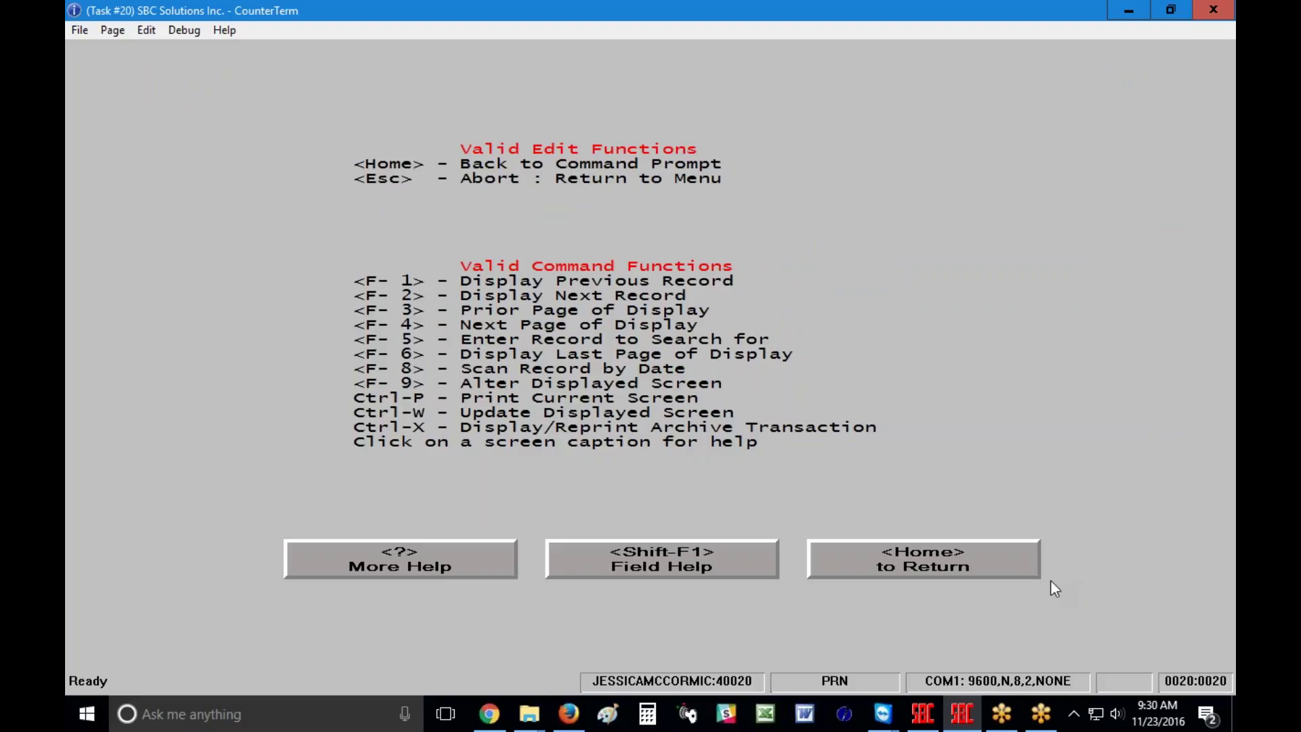
pyautogui.click(433, 563)
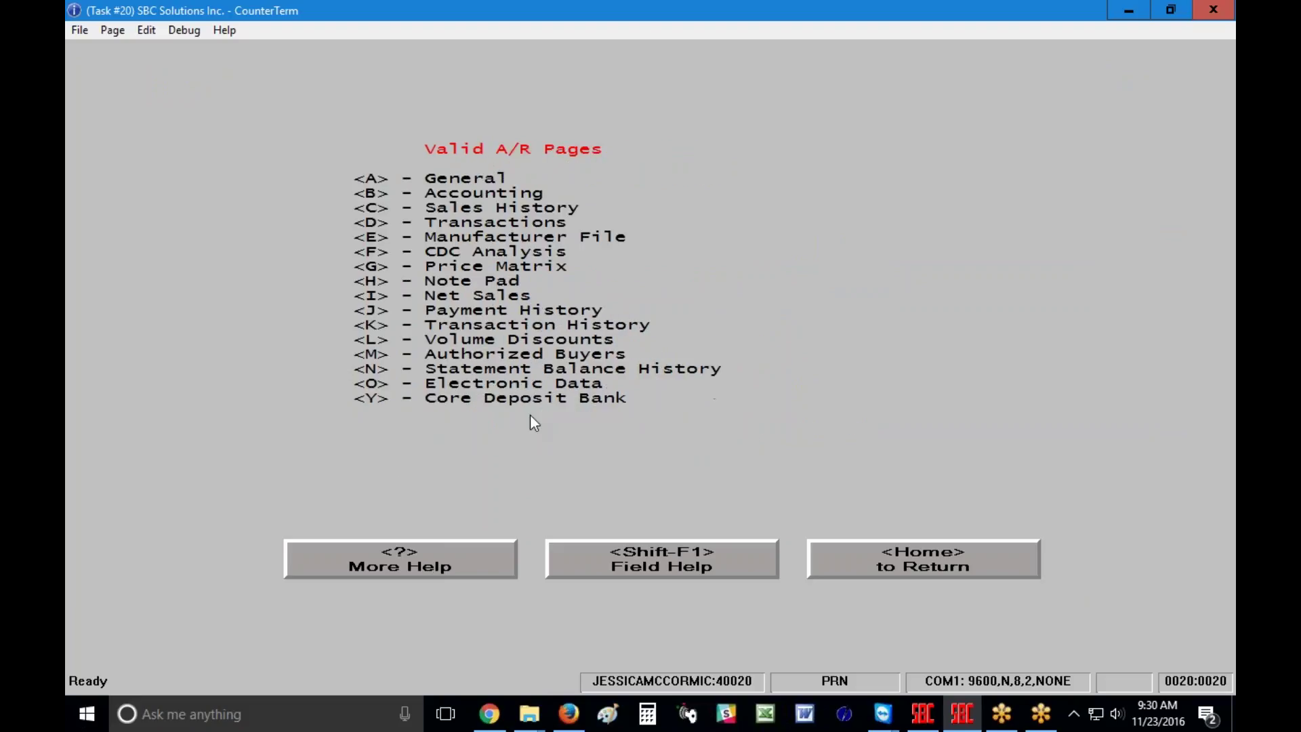
pyautogui.click(416, 560)
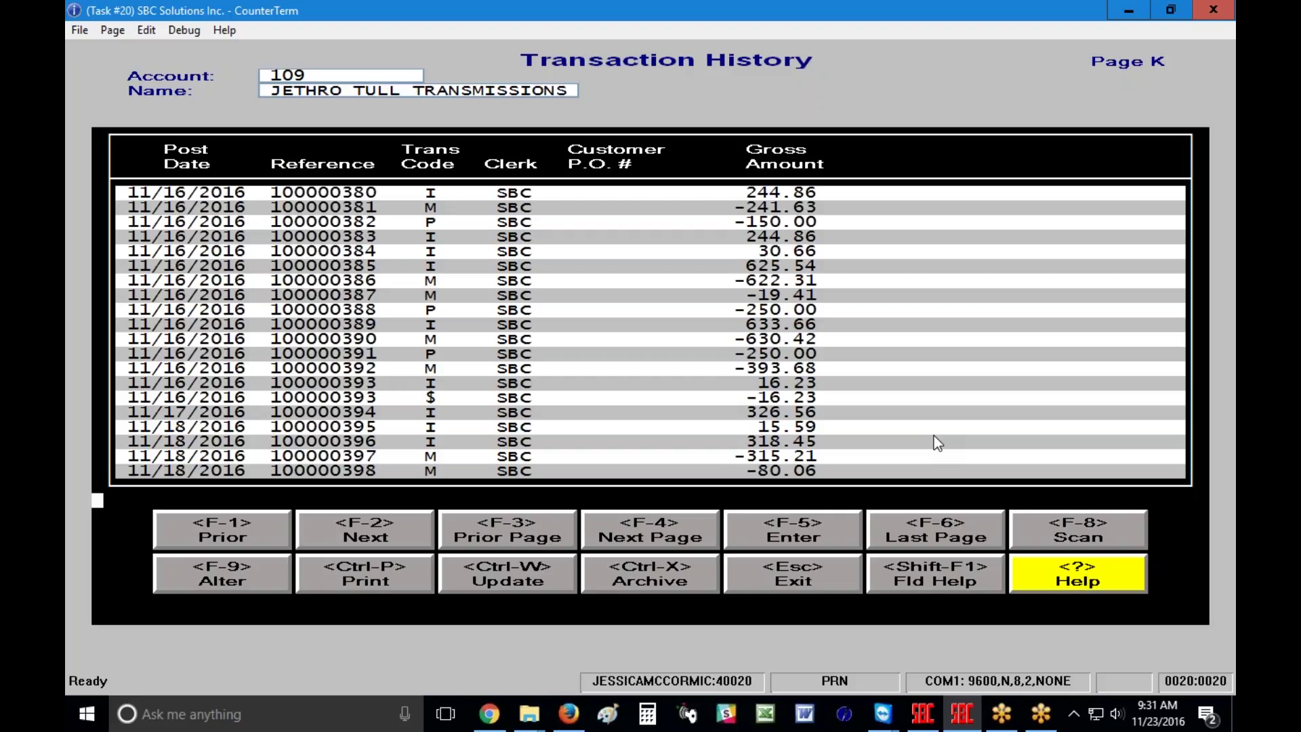
# Step: Leave the account display and open the Transaction History Report by Date from A/R Standard Reports, passing the clerk prompt
pyautogui.press('Escape')
pyautogui.press('Escape')
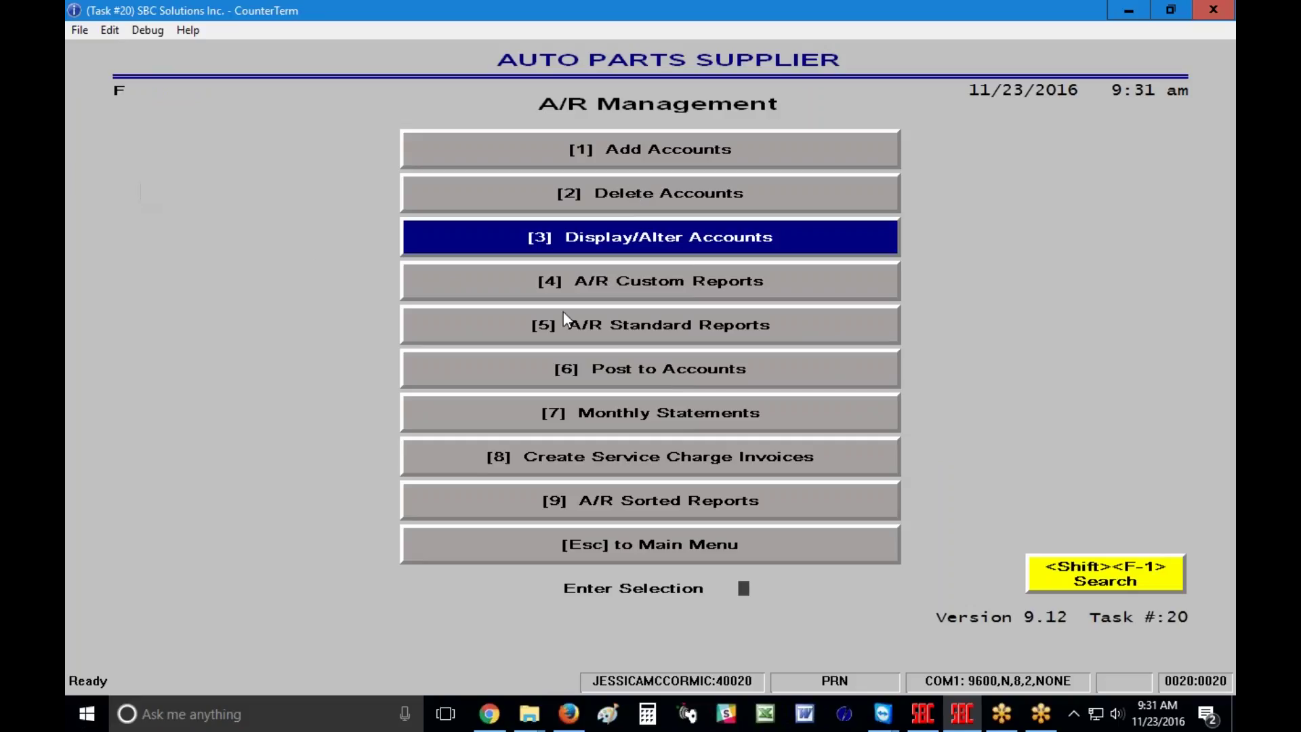
pyautogui.click(626, 325)
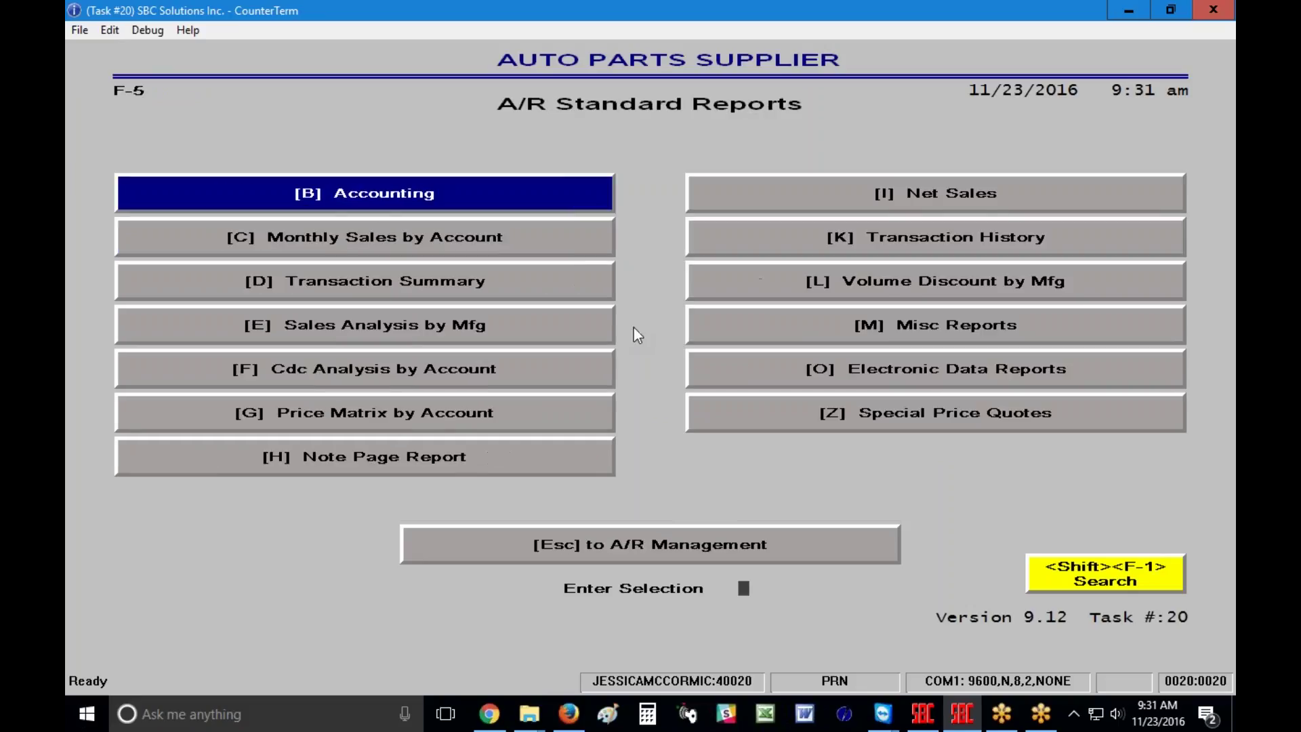
pyautogui.click(891, 235)
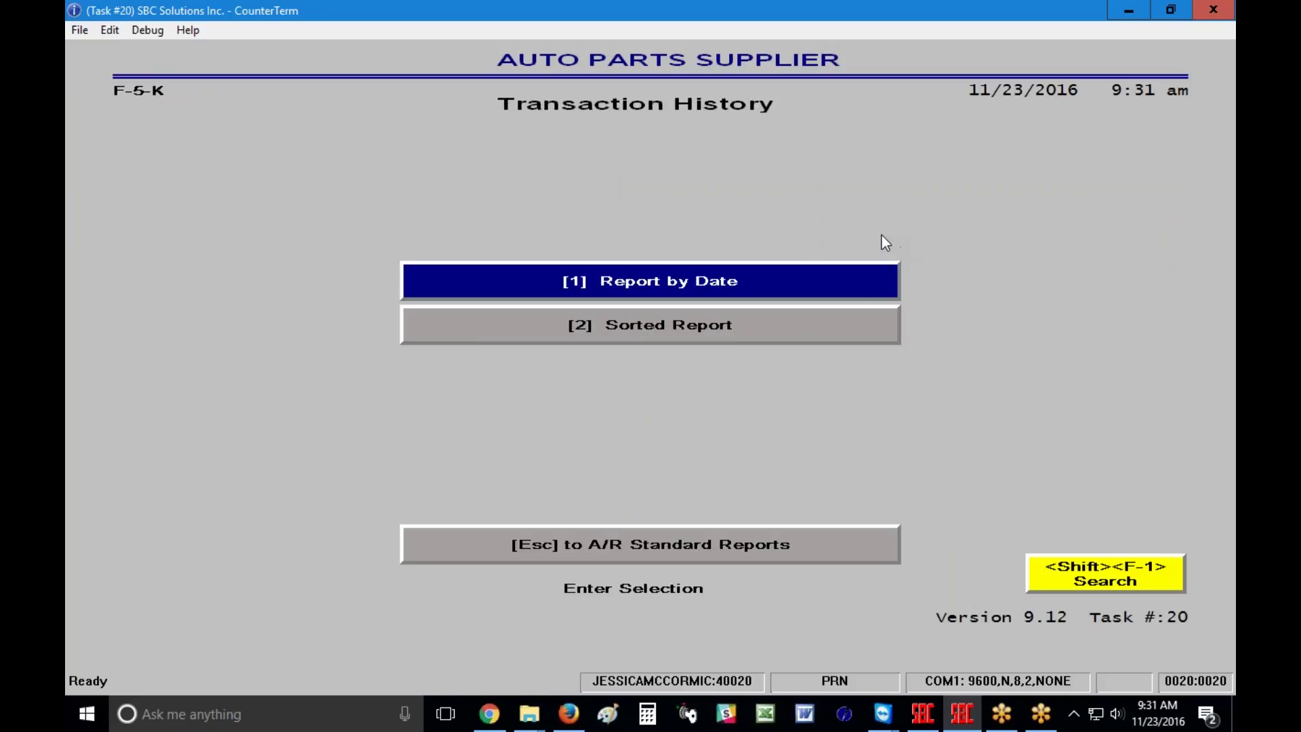
pyautogui.click(760, 285)
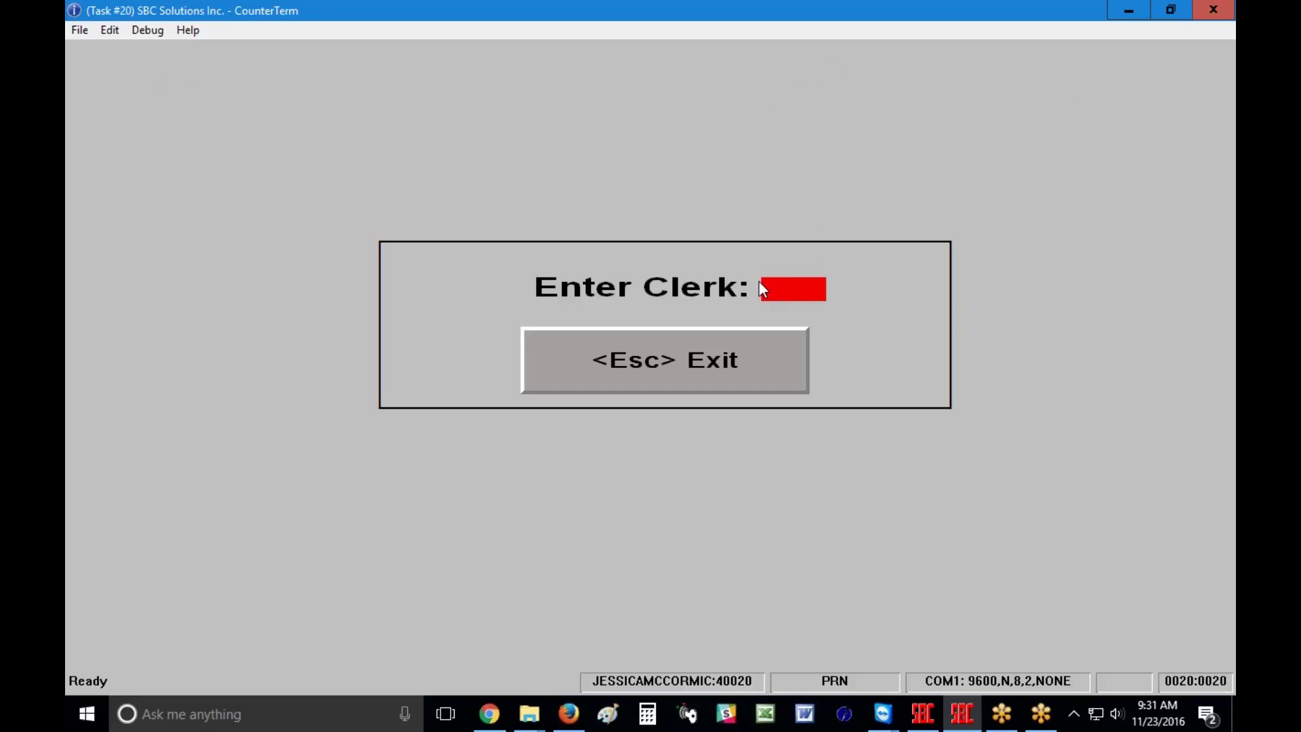
pyautogui.press('Return')
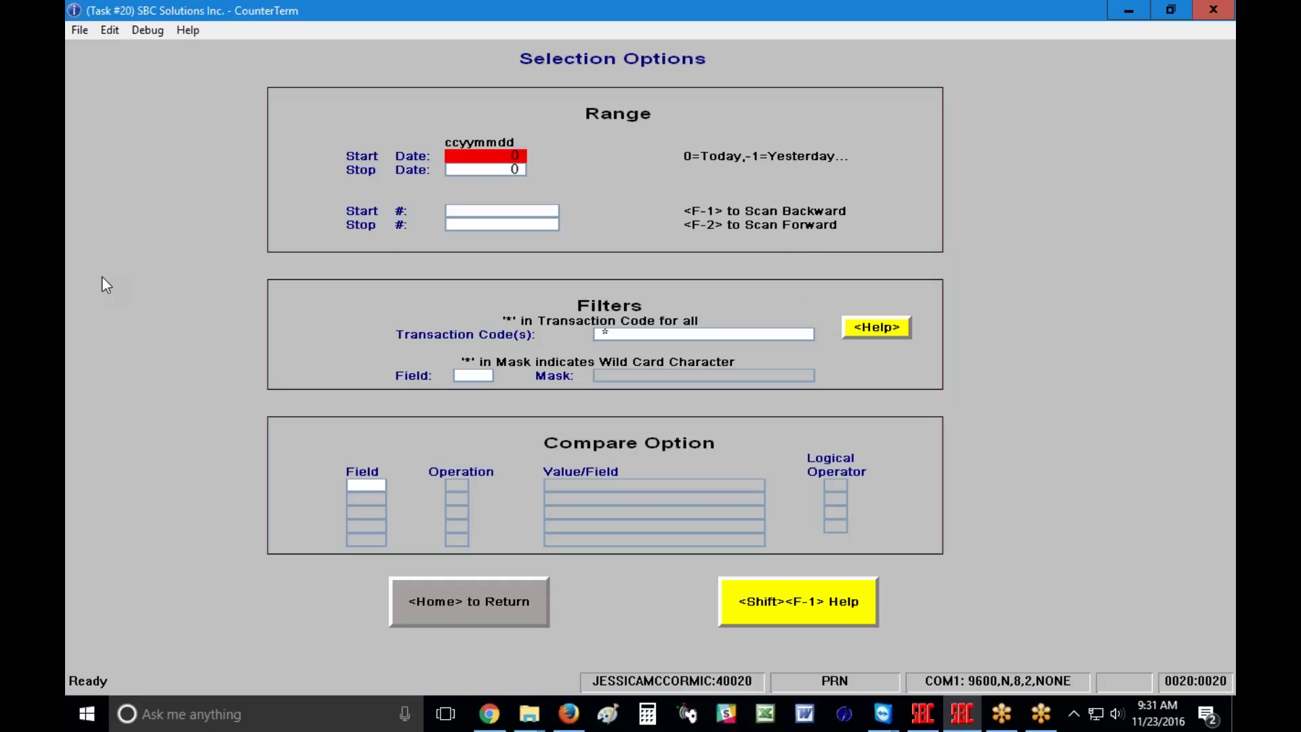
# Step: Set the report range to start date 20160101 and stop date 0, using the customer's account number as both start and stop number
pyautogui.press('Tab')
pyautogui.hotkey('shift', 'Tab')
pyautogui.write('20160101')
pyautogui.press('Tab')
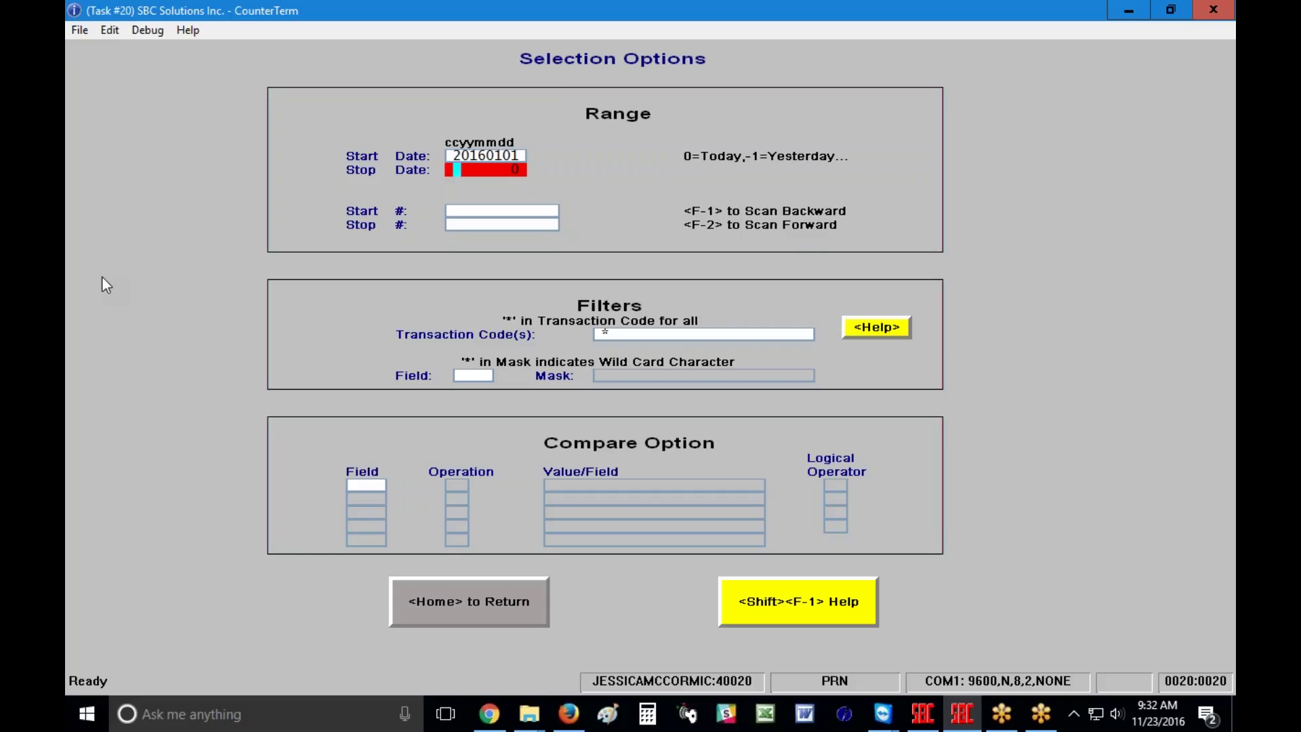
pyautogui.press('Return')
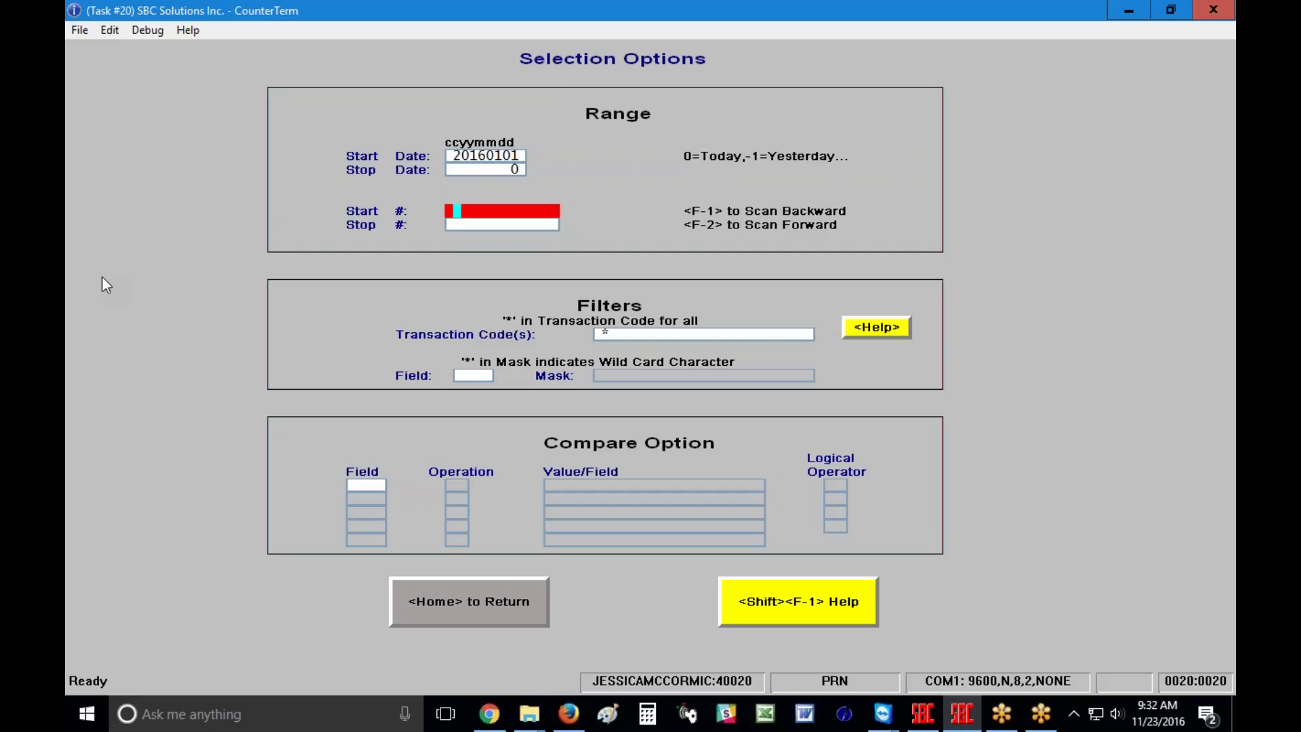
pyautogui.write('109')
pyautogui.press('Return')
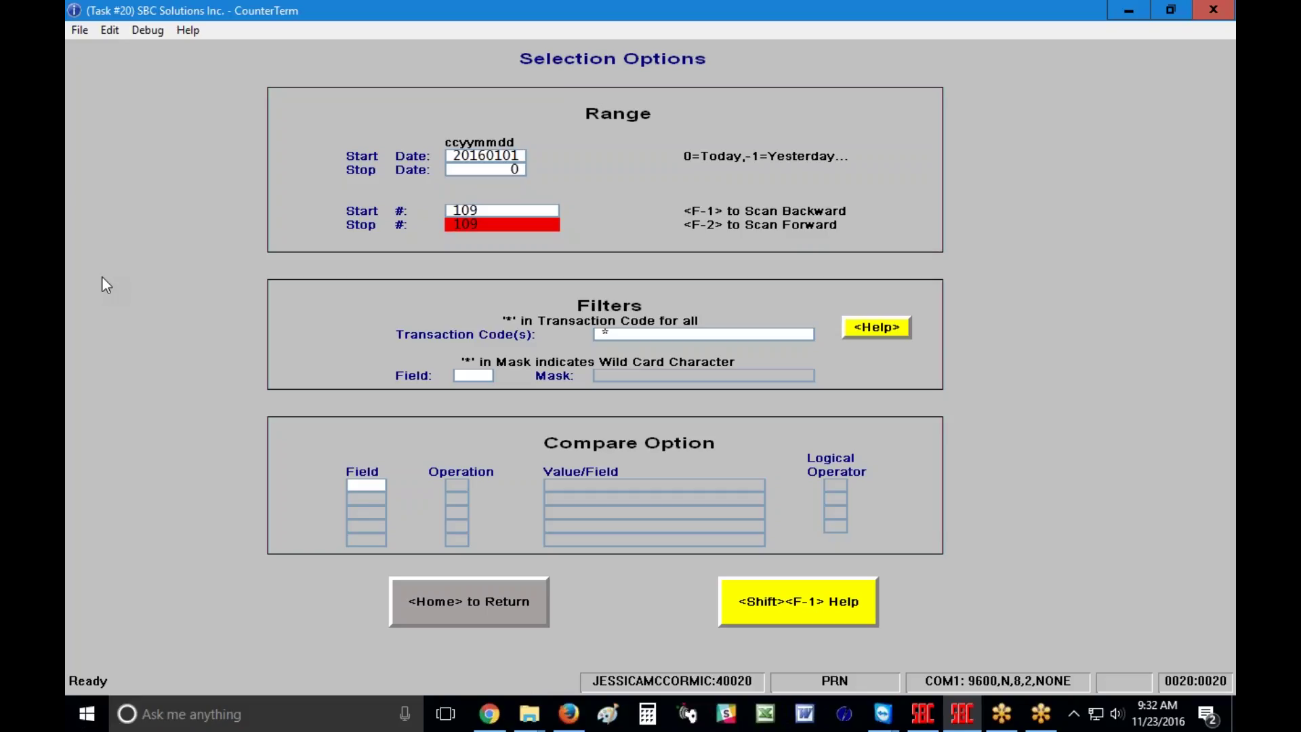
pyautogui.write('12')
pyautogui.press('Tab')
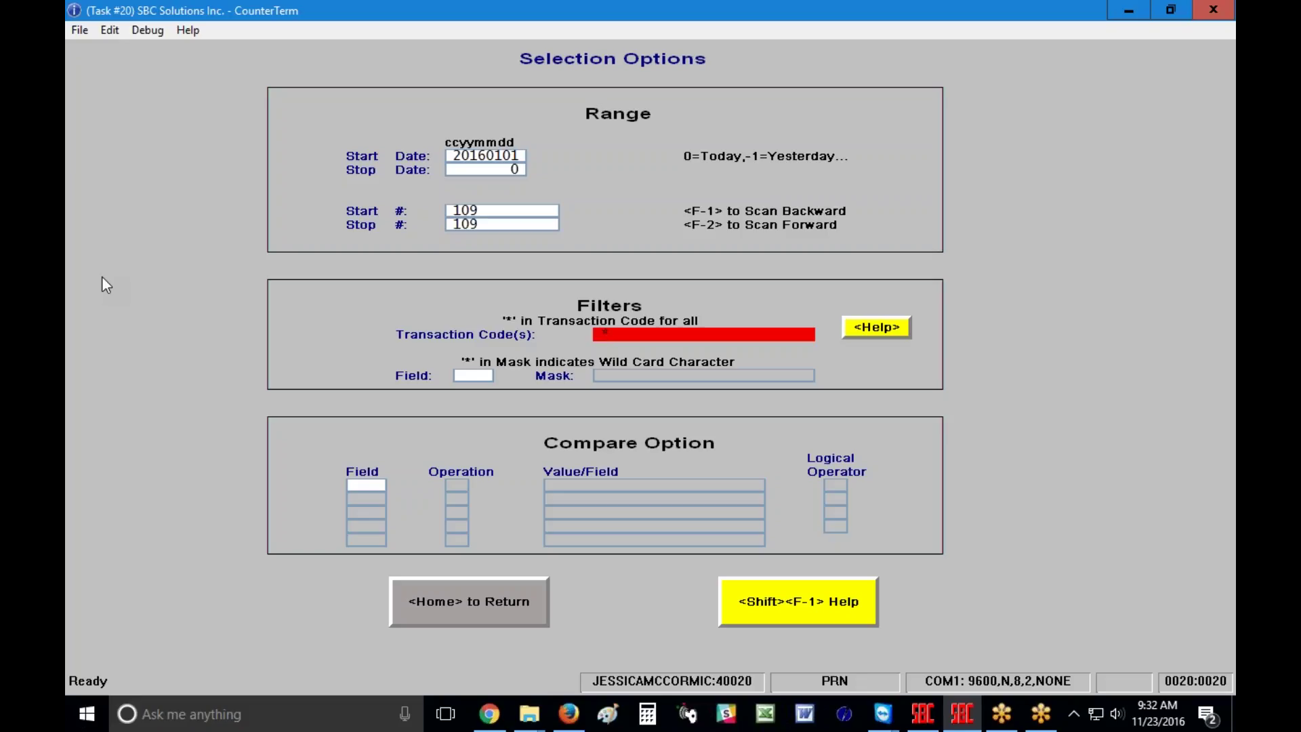
# Step: Try the CR MEMO, CORE RTRN and DEF RETURN transaction code filters, restore All Trans Codes, and save the selection
pyautogui.click(893, 328)
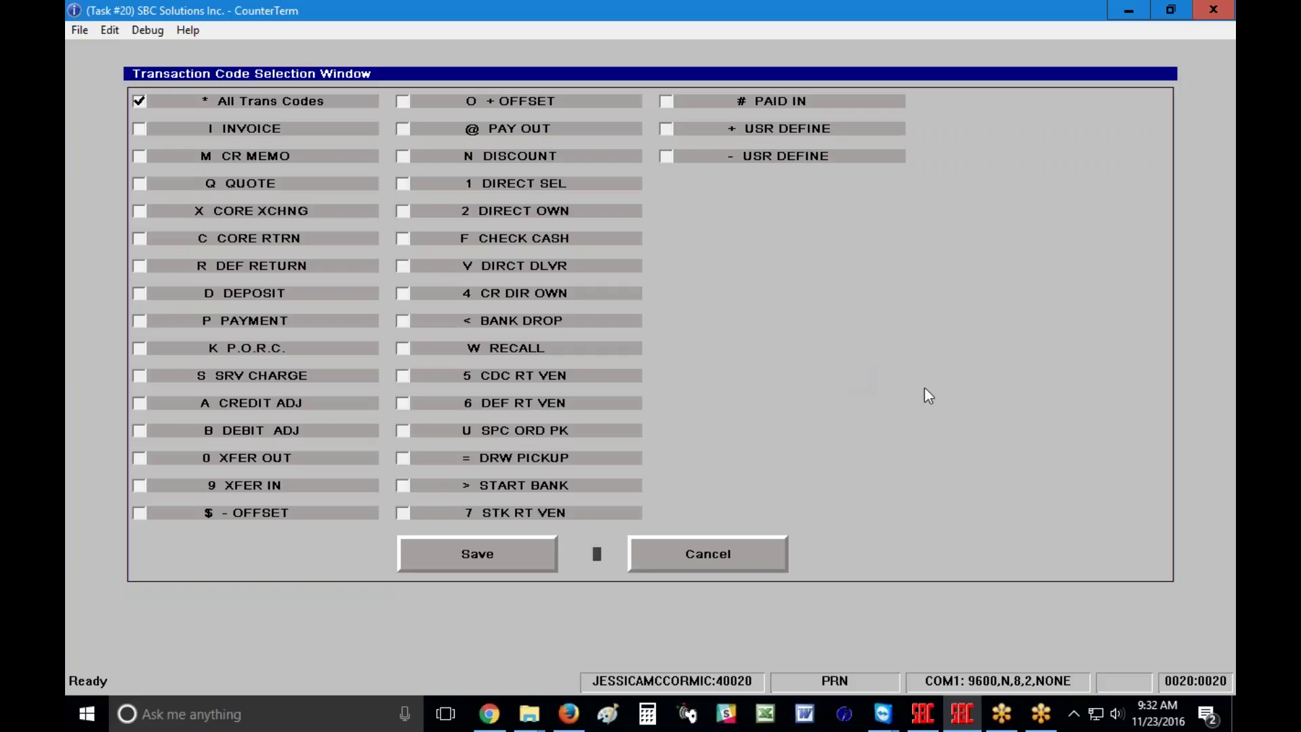
pyautogui.click(137, 155)
pyautogui.click(140, 103)
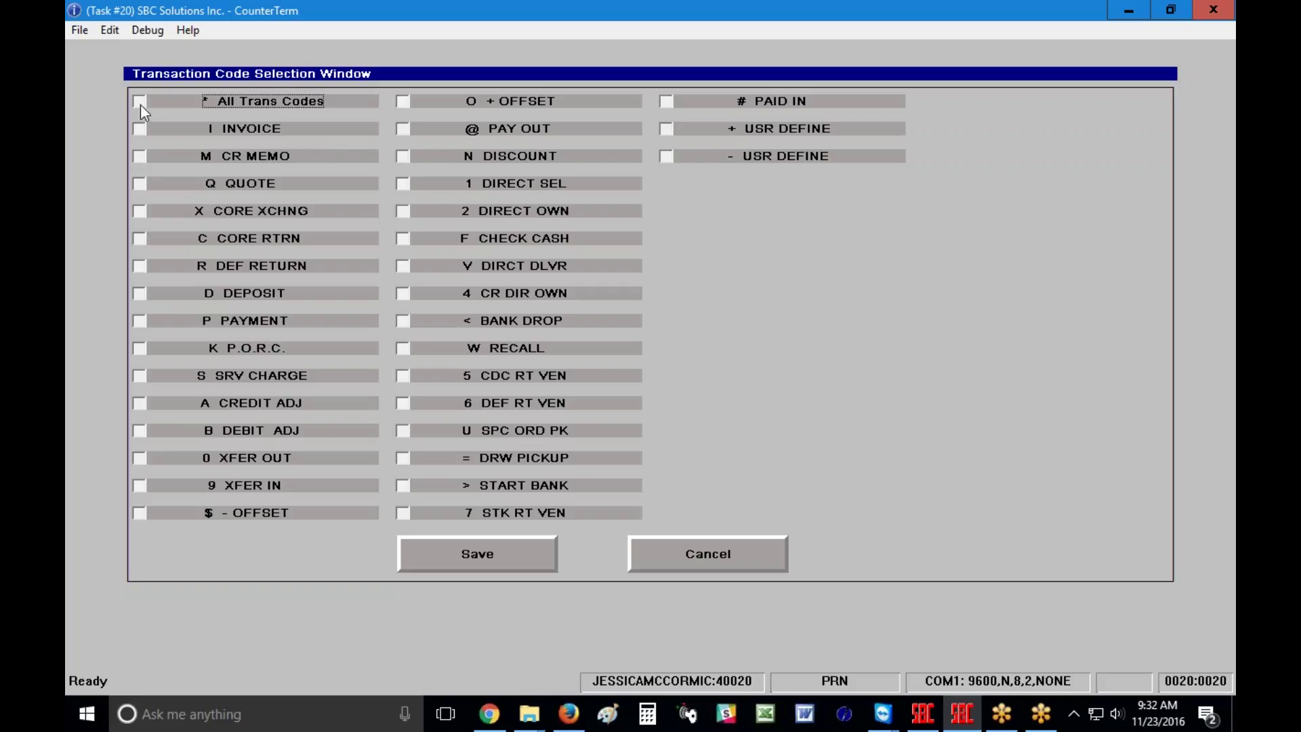
pyautogui.click(142, 157)
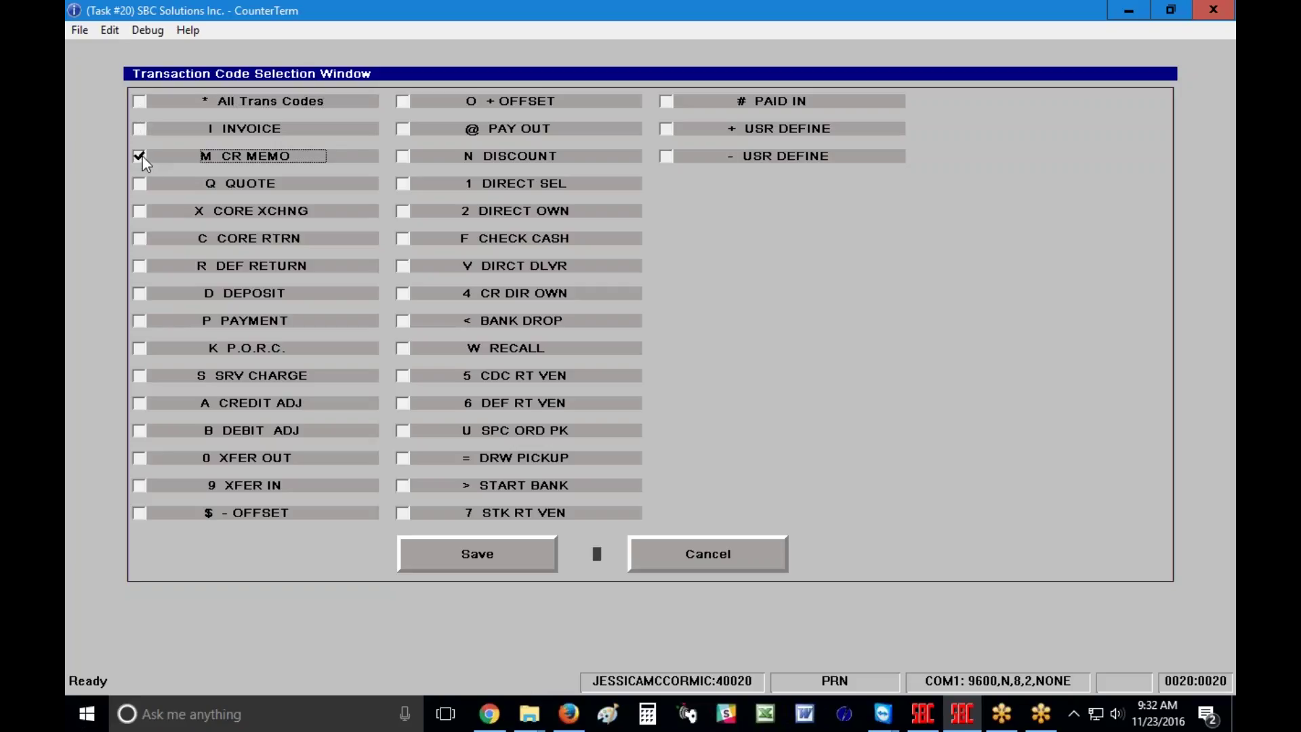
pyautogui.click(143, 239)
pyautogui.click(140, 269)
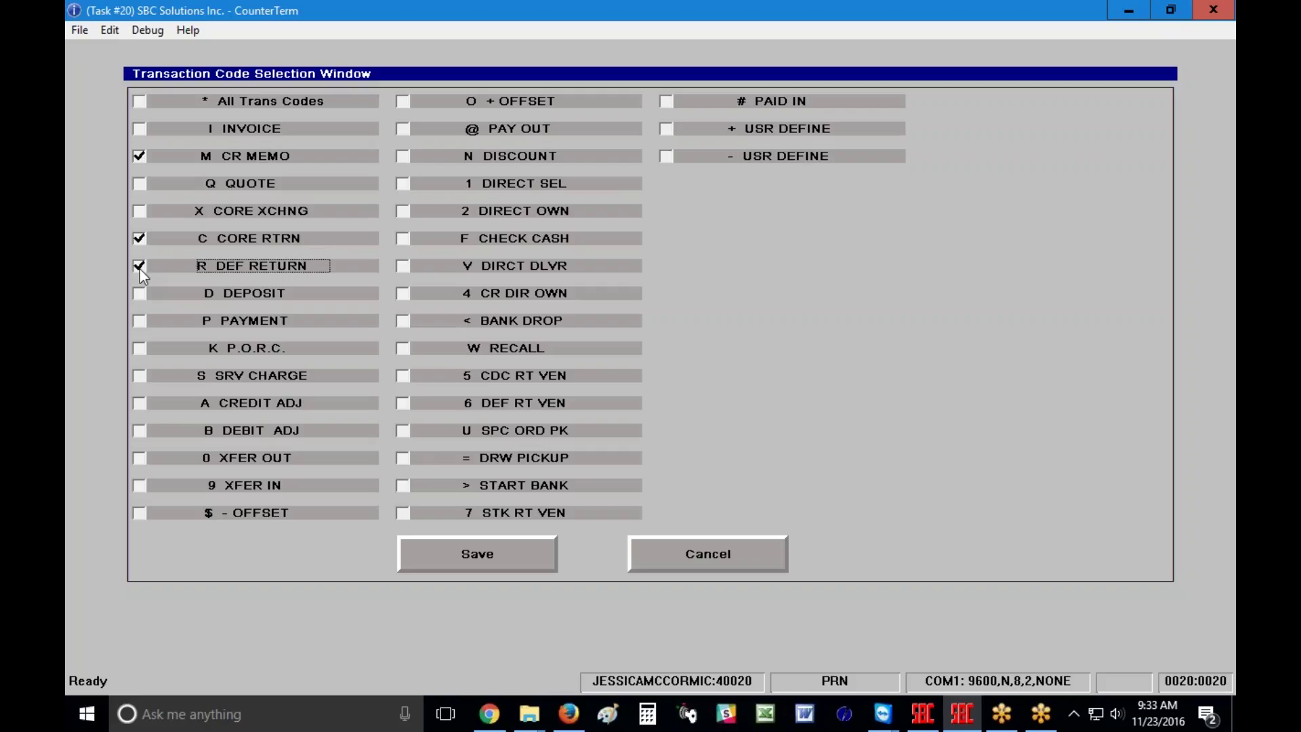
pyautogui.click(143, 103)
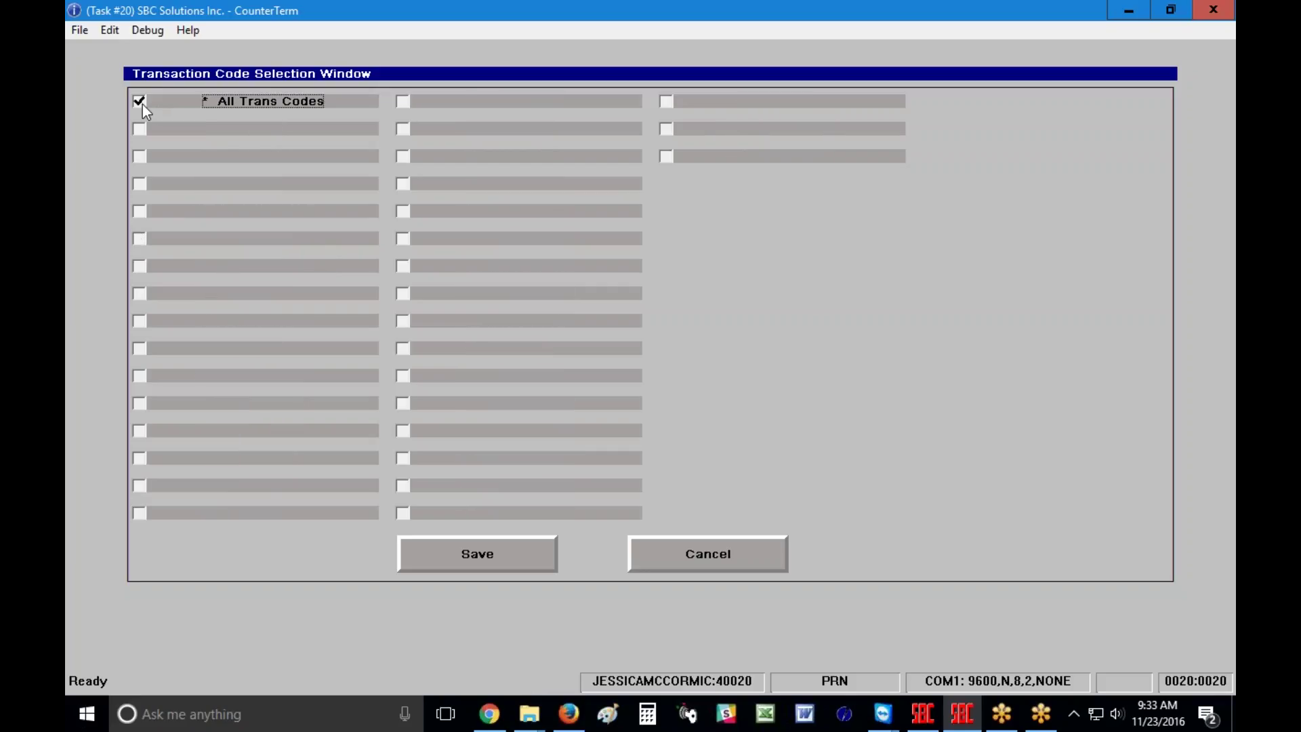
pyautogui.click(487, 563)
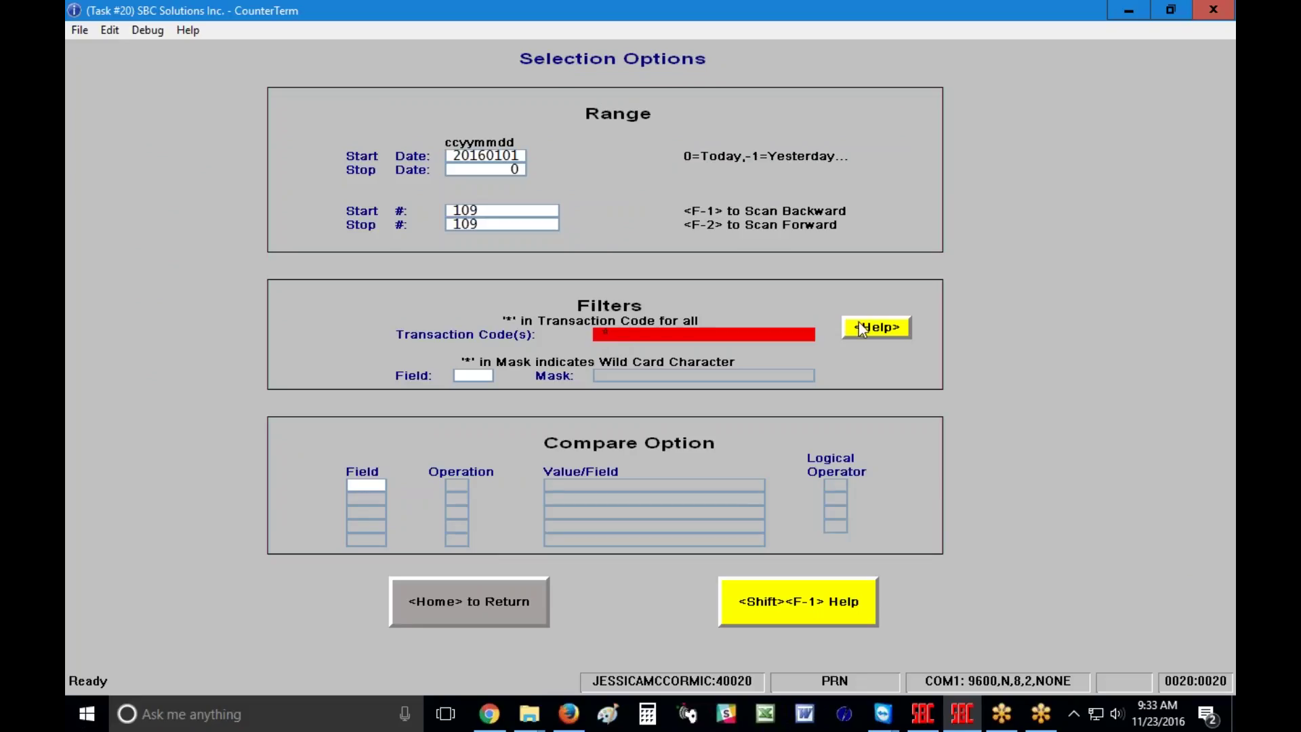
# Step: Try replacing All Trans Codes with the INVOICE and CR MEMO transaction codes and save the selection
pyautogui.click(880, 327)
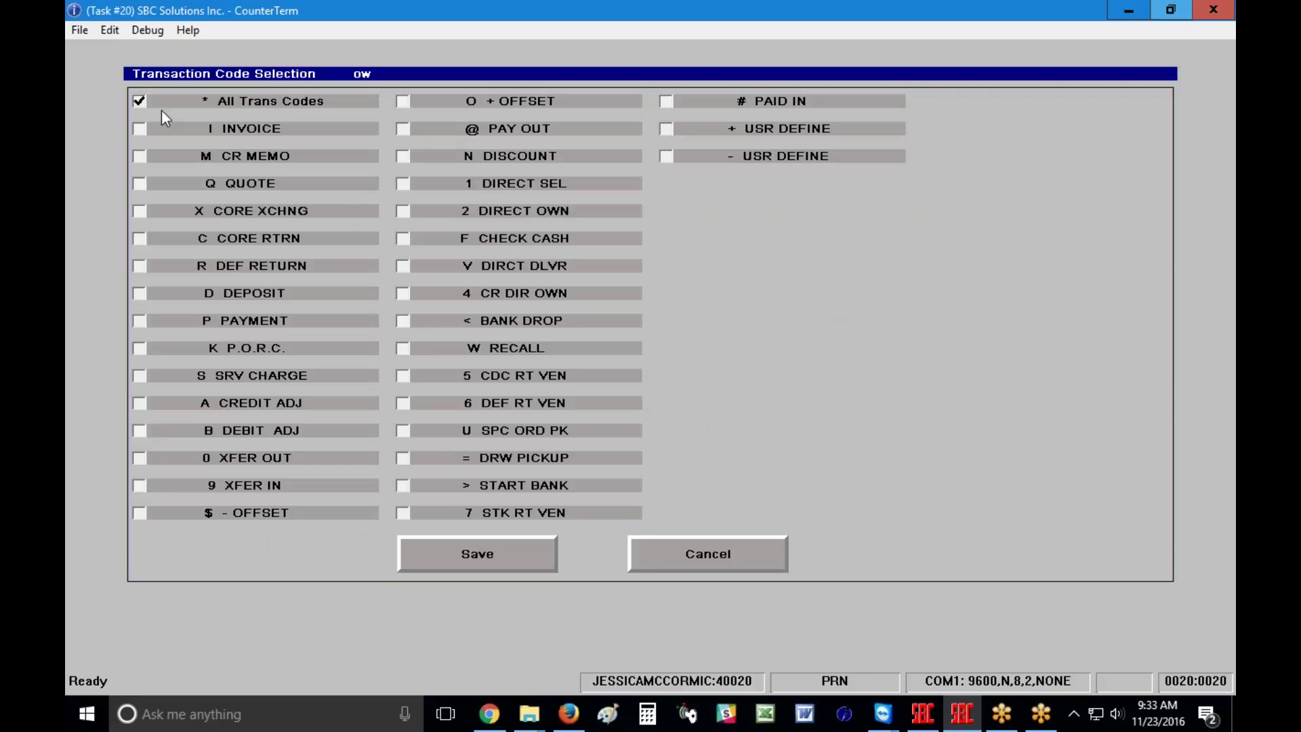
pyautogui.click(137, 105)
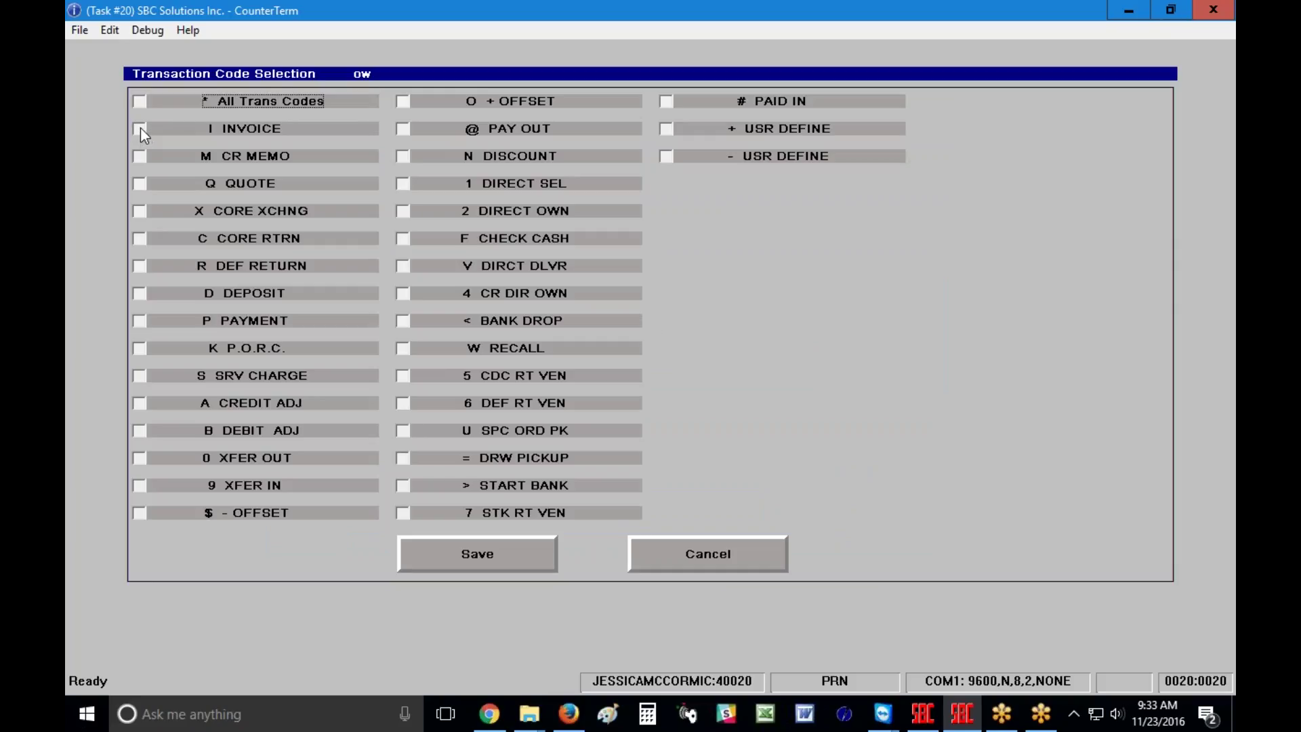
pyautogui.click(139, 128)
pyautogui.click(140, 155)
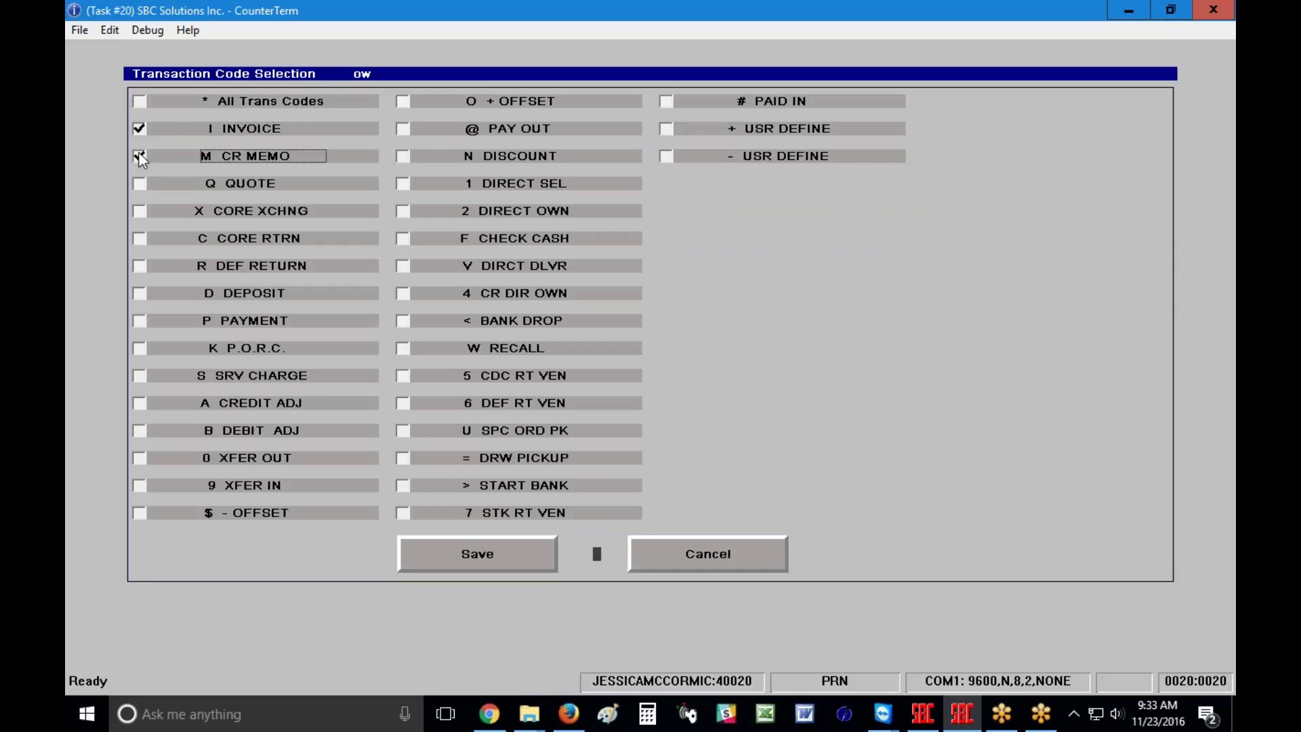
pyautogui.click(483, 558)
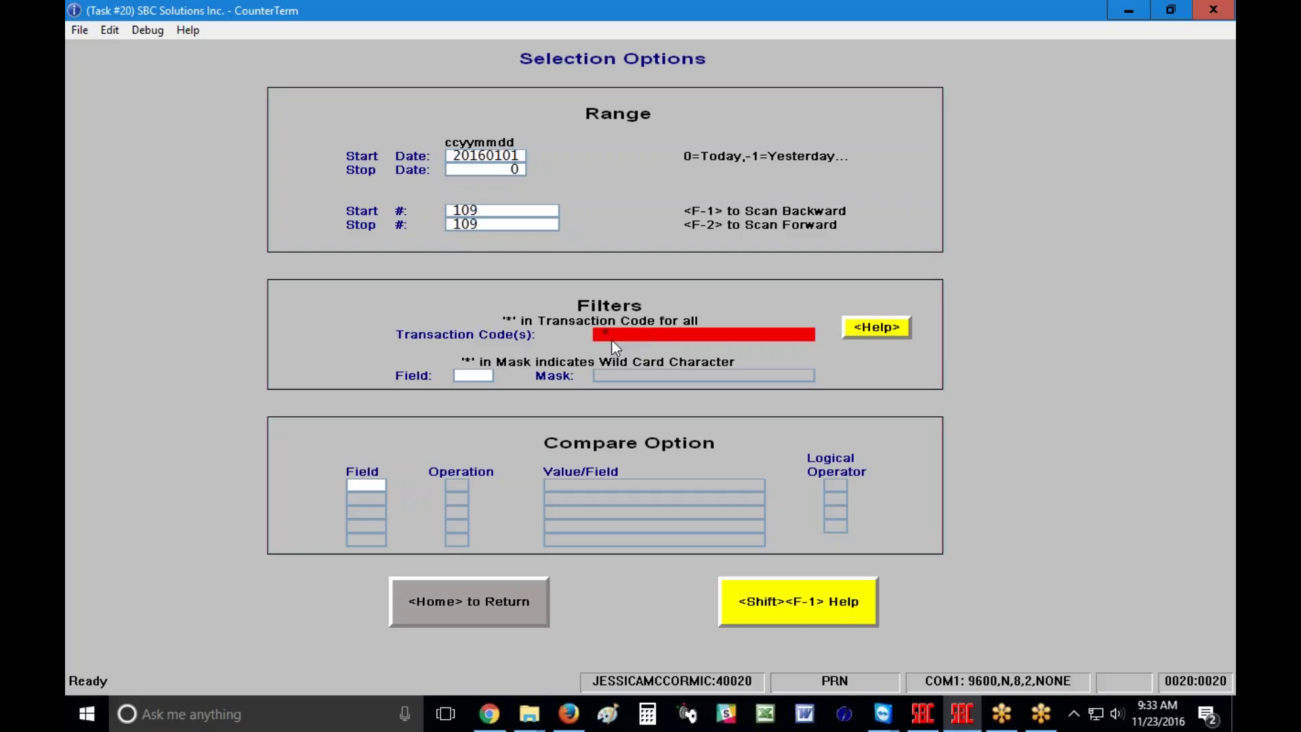
# Step: Leave the filter field and compare option blank, return to the report summary, and check the report options
pyautogui.press('Return')
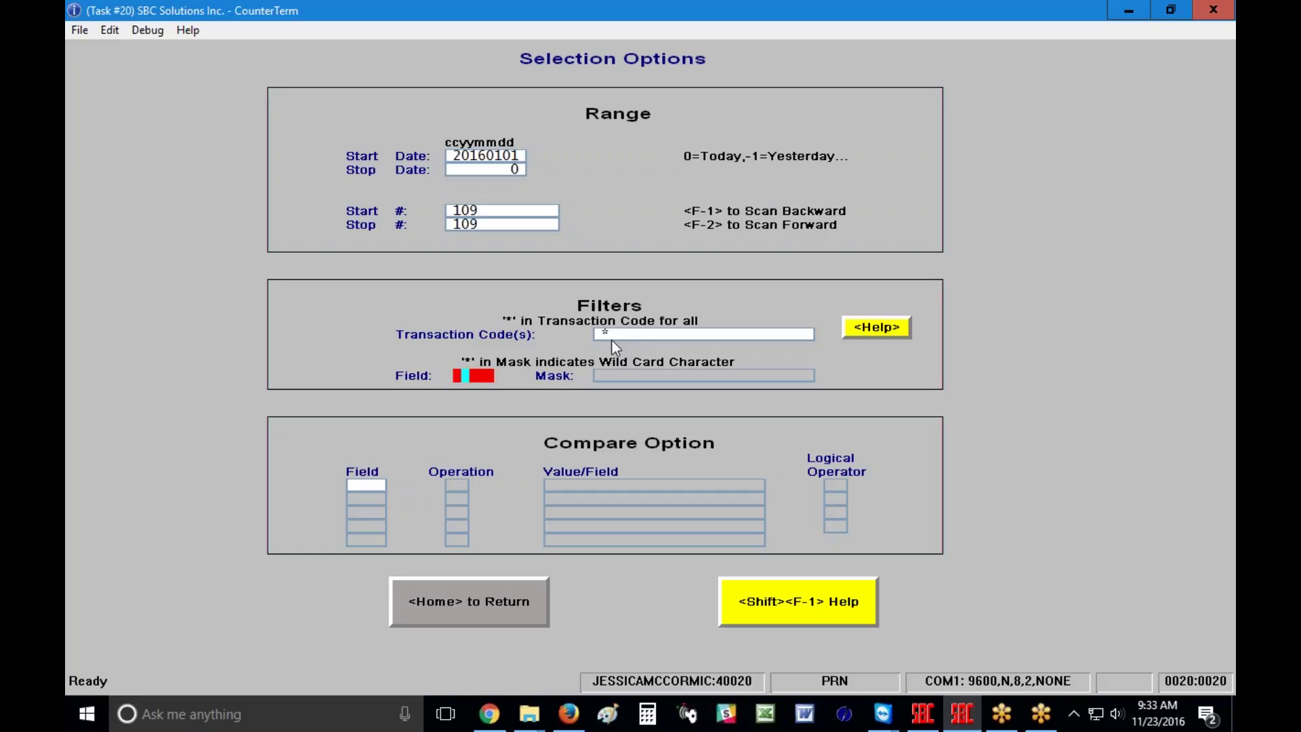
pyautogui.press('Return')
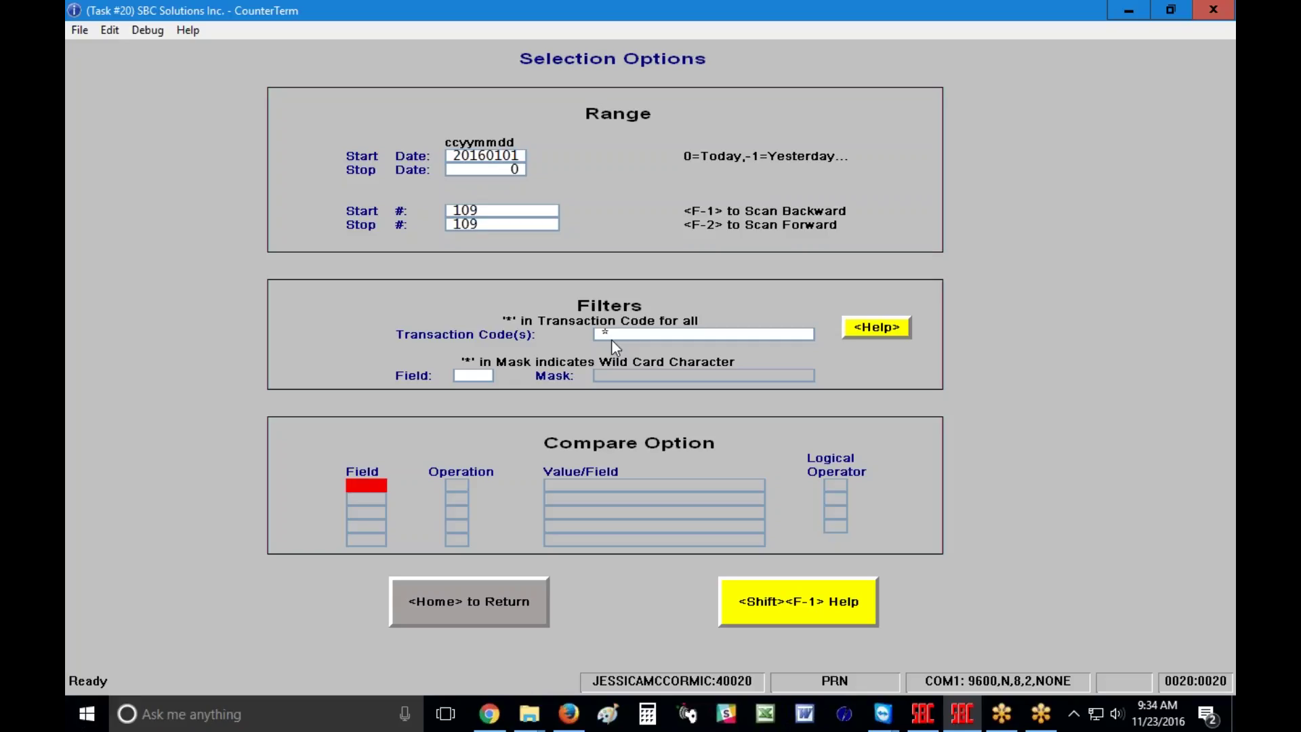
pyautogui.click(520, 615)
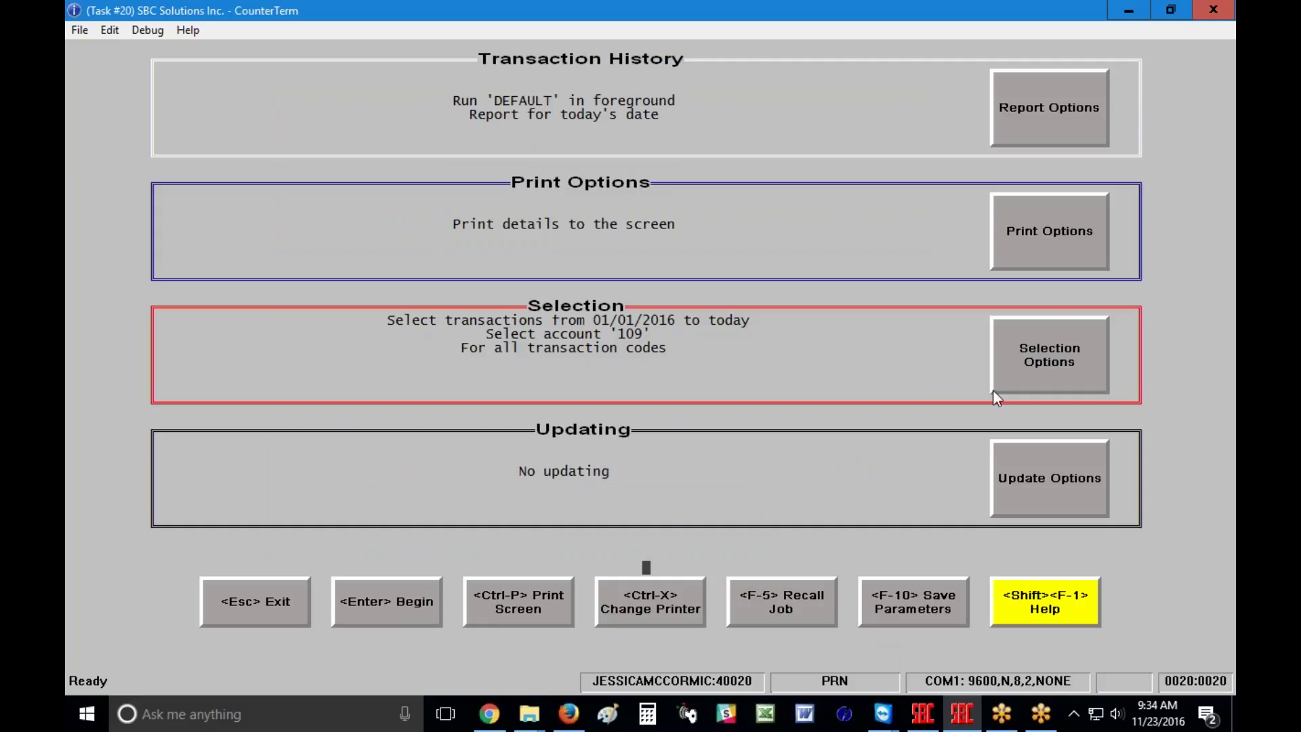
pyautogui.click(1087, 130)
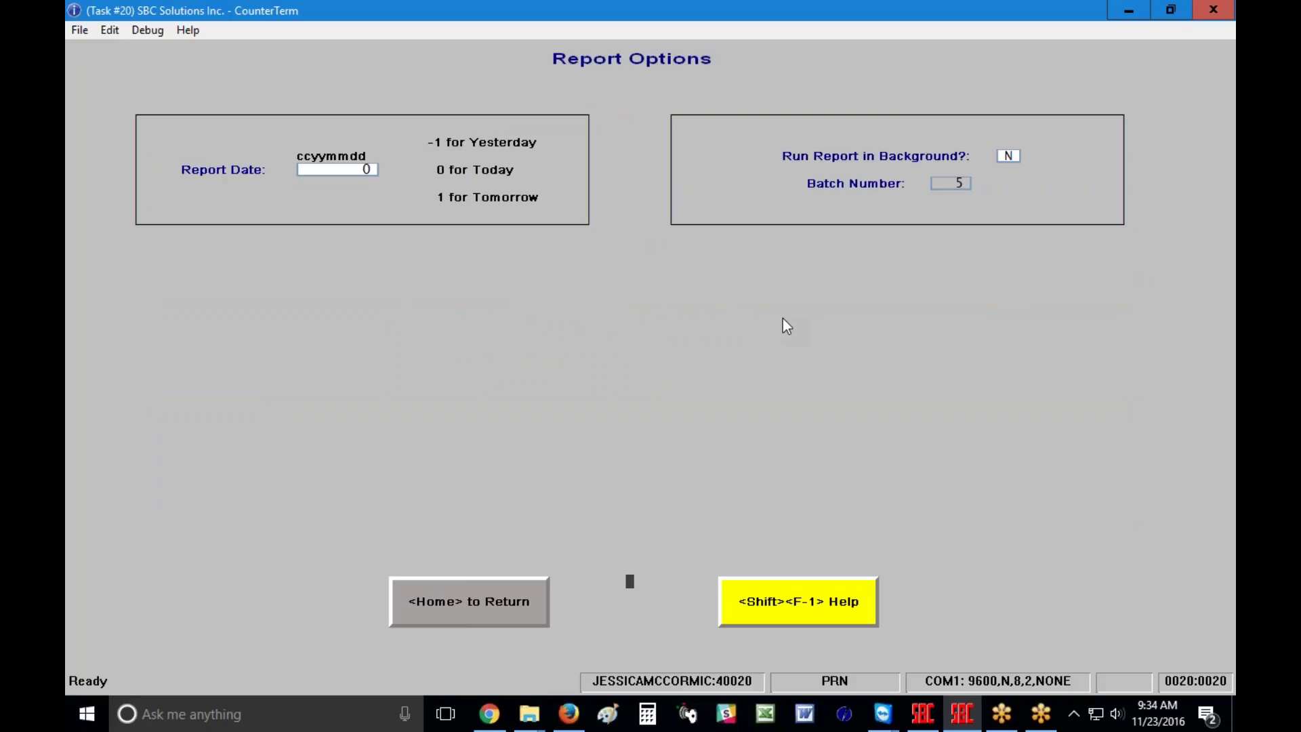
pyautogui.click(490, 599)
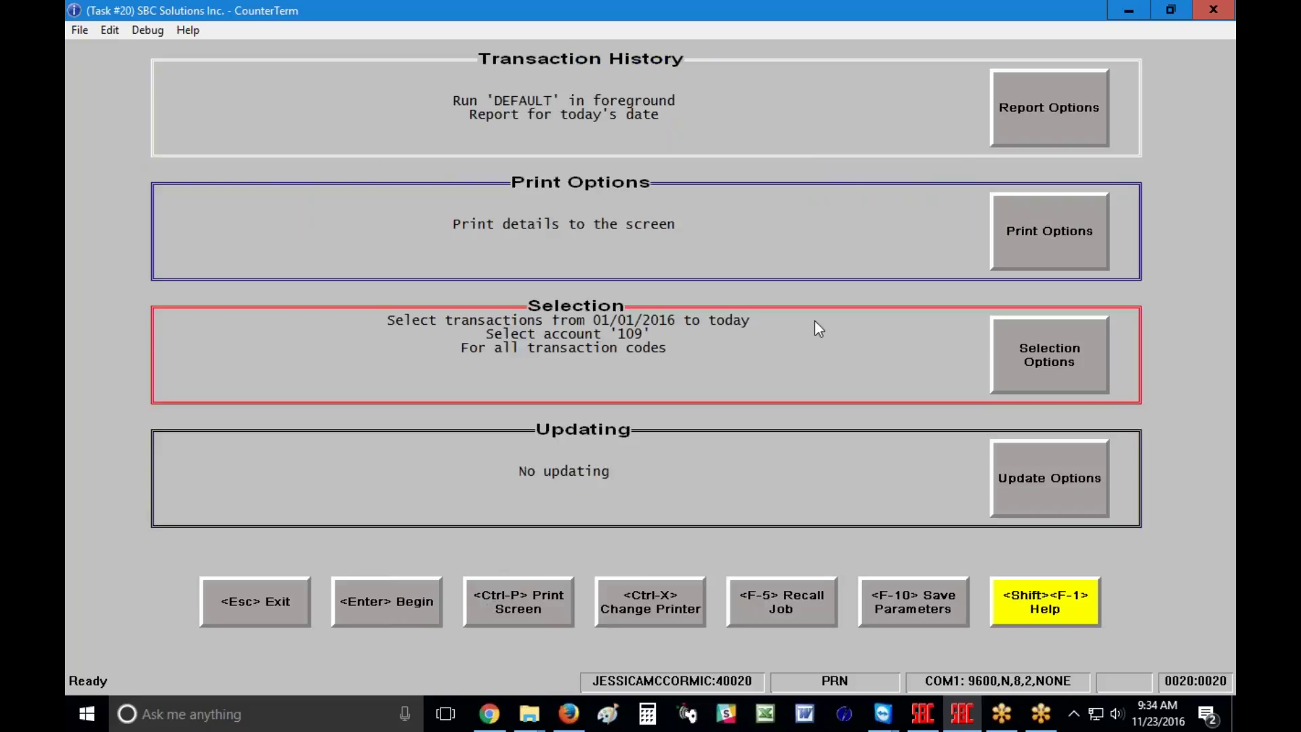
# Step: Try pdf as the print output, set it back to Screen, and leave Totals Only at N
pyautogui.click(1049, 231)
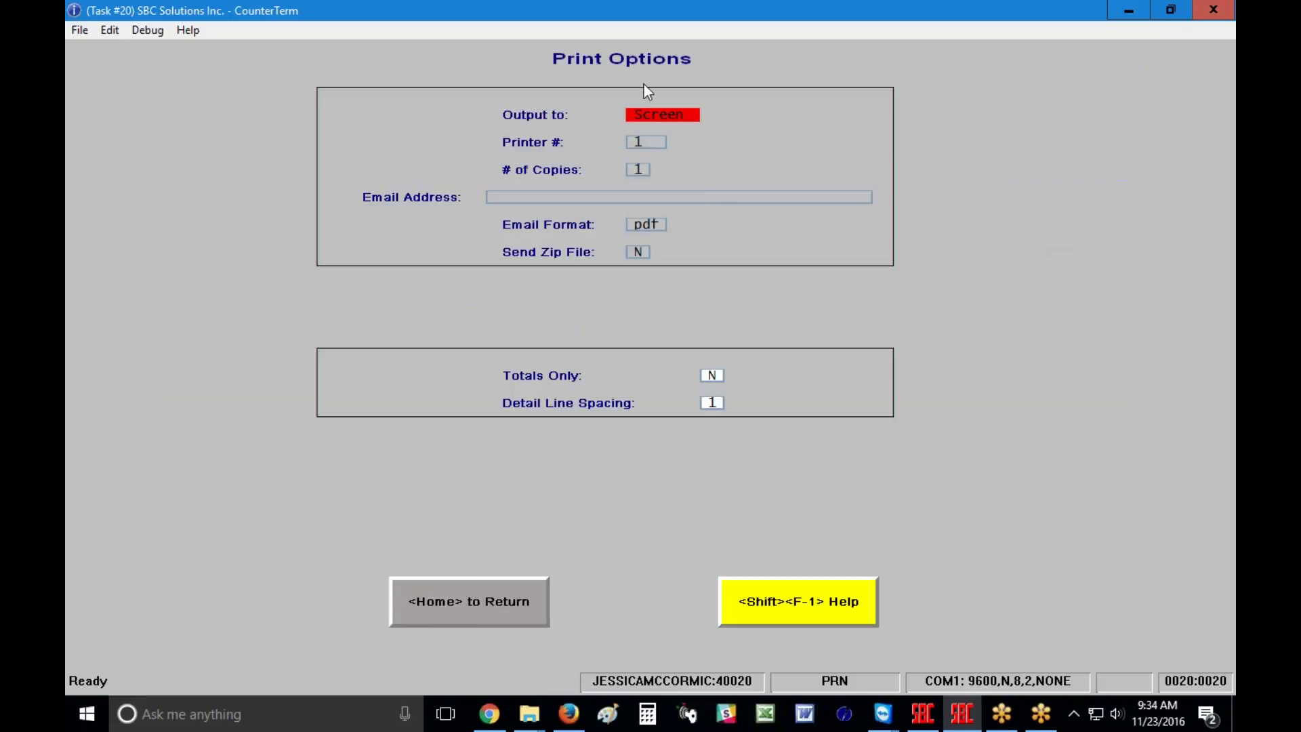
pyautogui.click(692, 117)
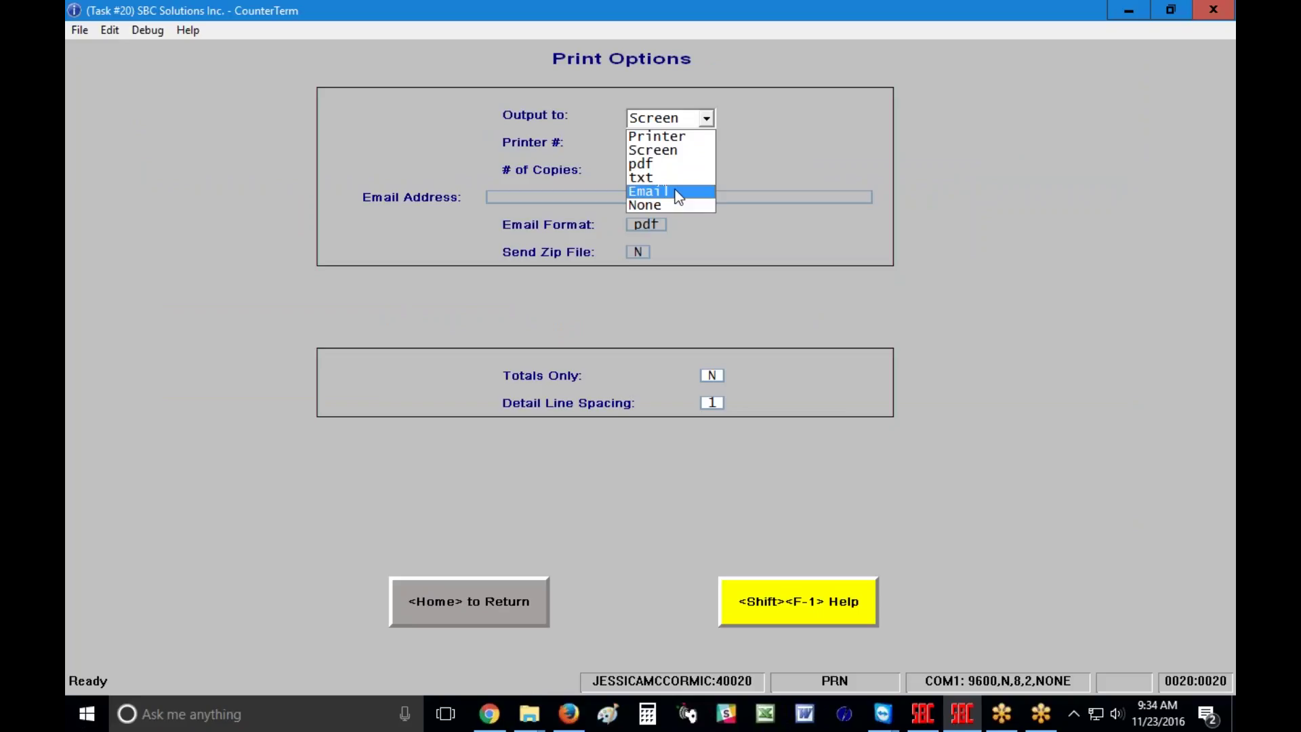
pyautogui.click(665, 164)
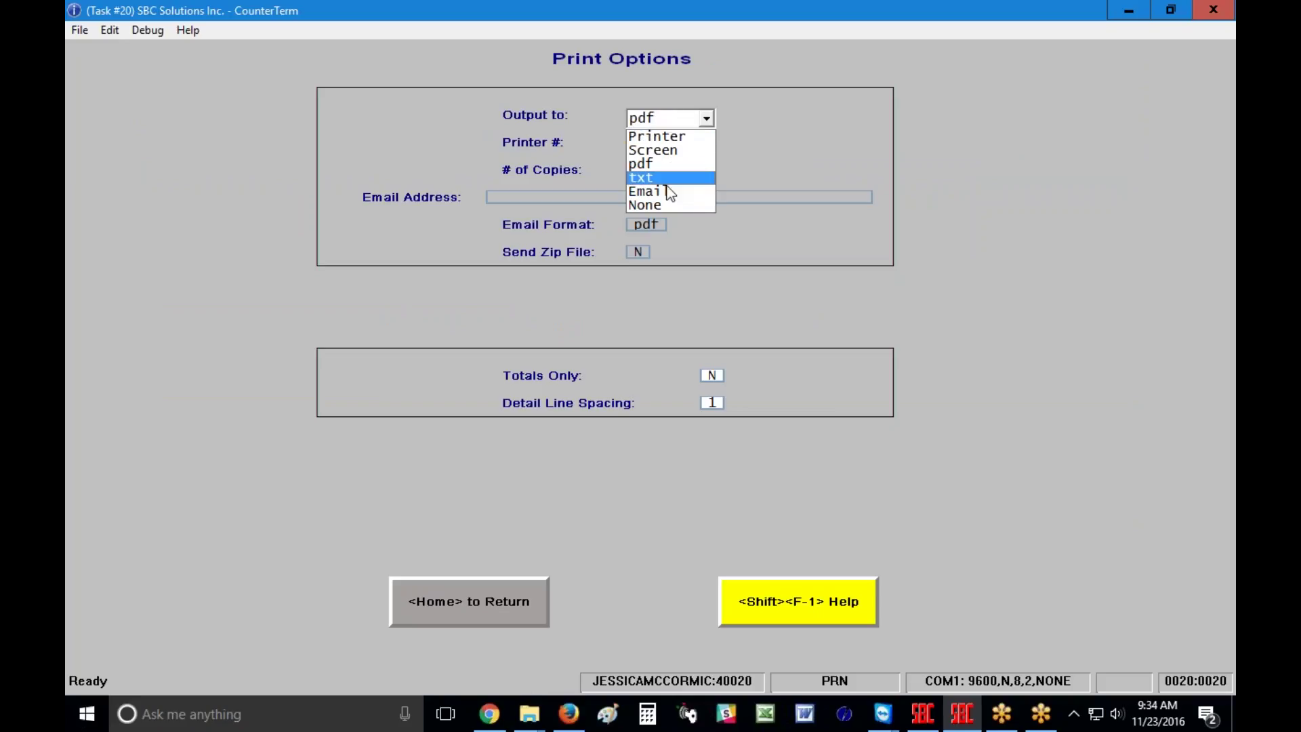
pyautogui.click(662, 150)
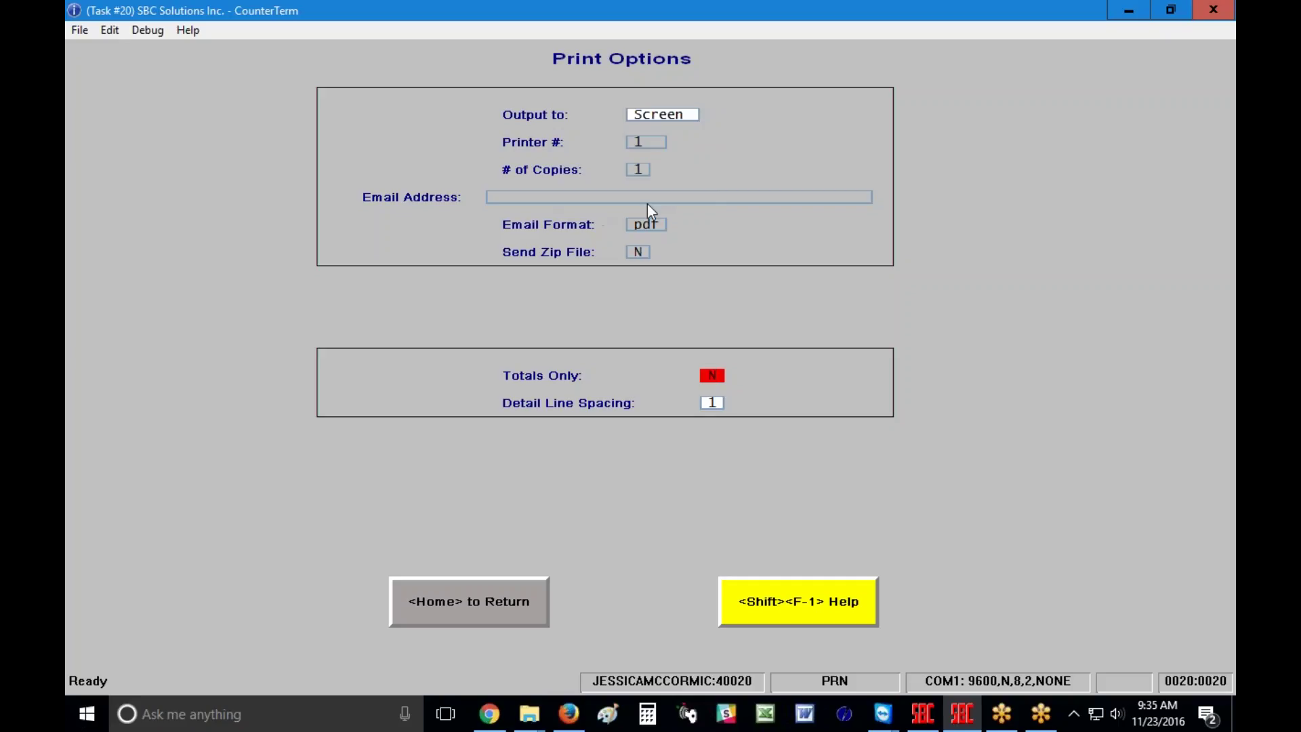
pyautogui.click(714, 373)
pyautogui.click(454, 610)
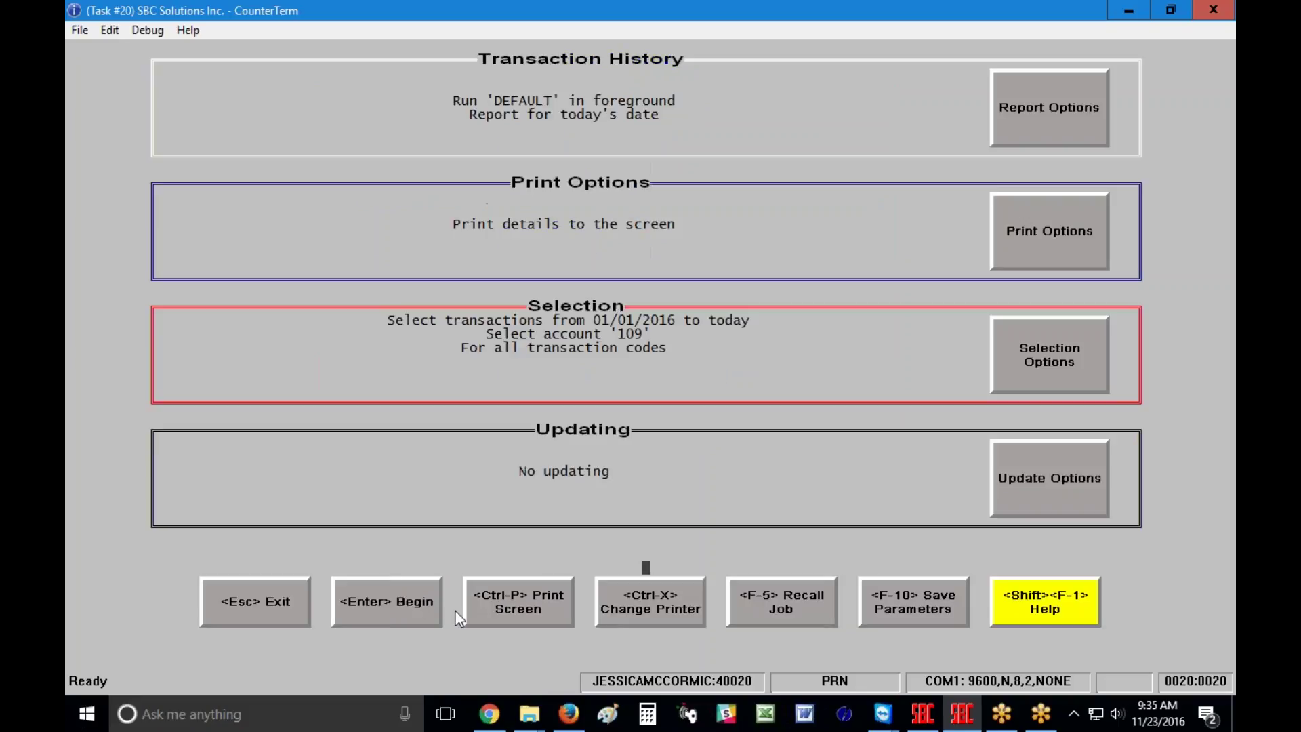
# Step: Recheck the selection options and save the parameters under the account number, titled with that number, "Invoices" and initials, with security level 0 and no password
pyautogui.click(1051, 379)
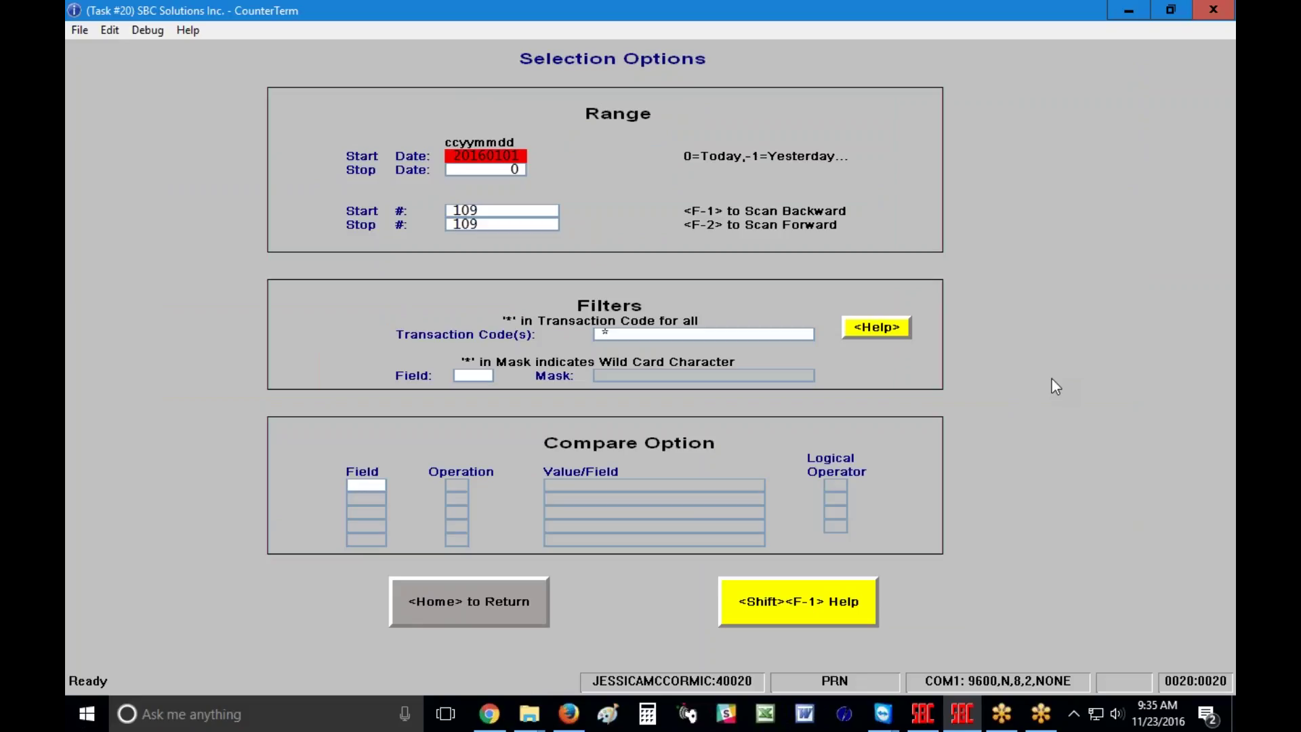
pyautogui.click(508, 604)
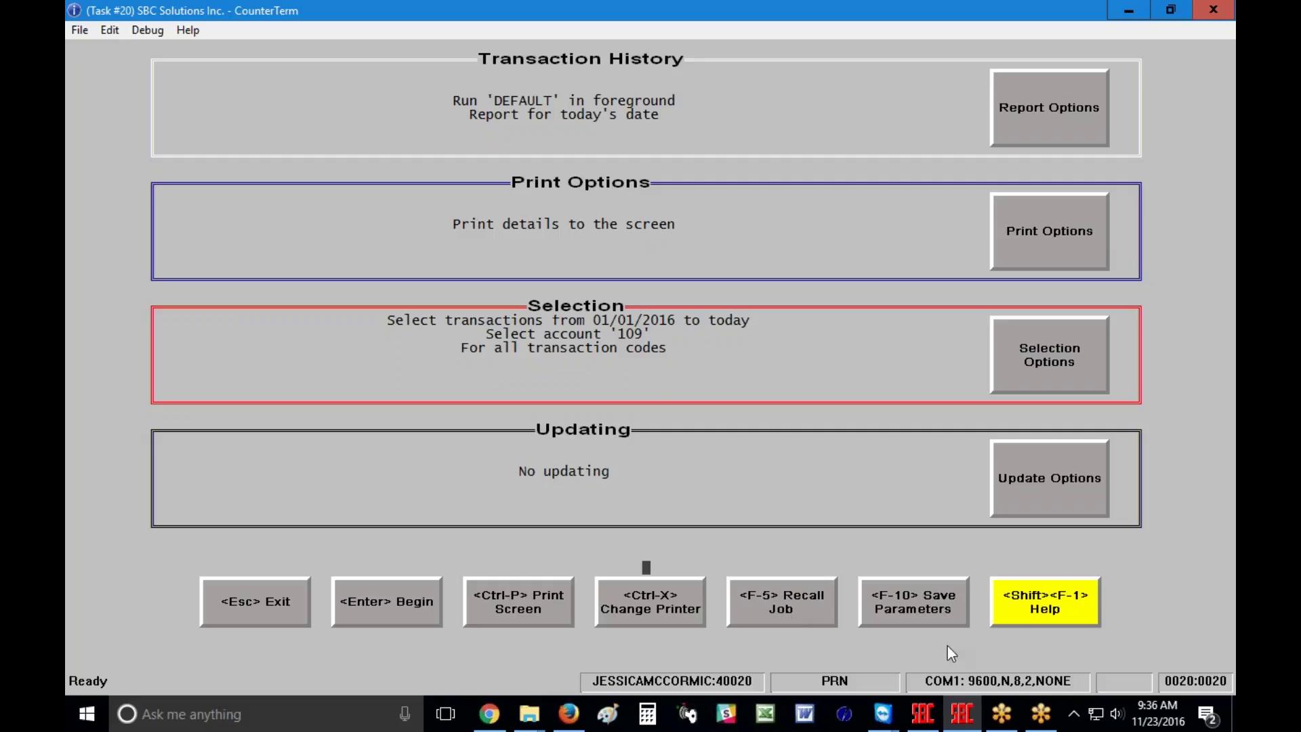
pyautogui.click(920, 600)
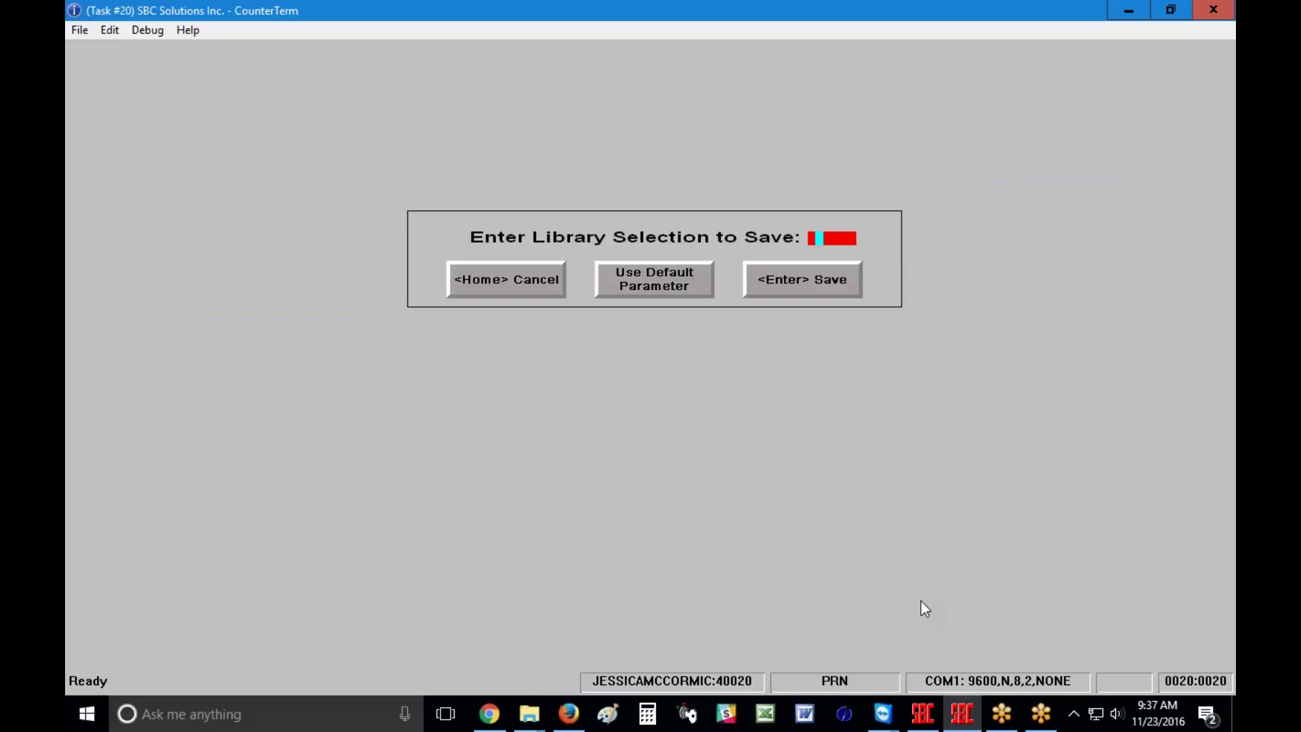
pyautogui.write('109')
pyautogui.press('Return')
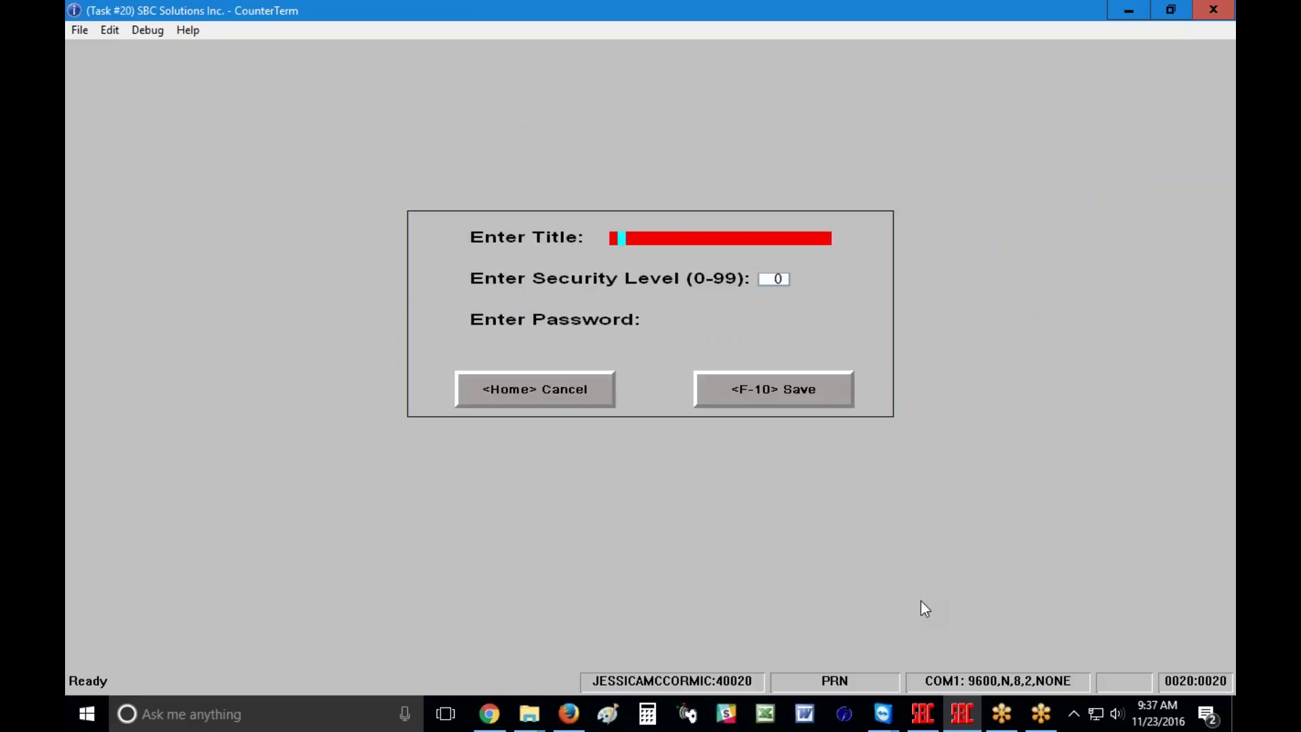
pyautogui.write('109 1')
pyautogui.write('nvoices - JMM')
pyautogui.press('Return')
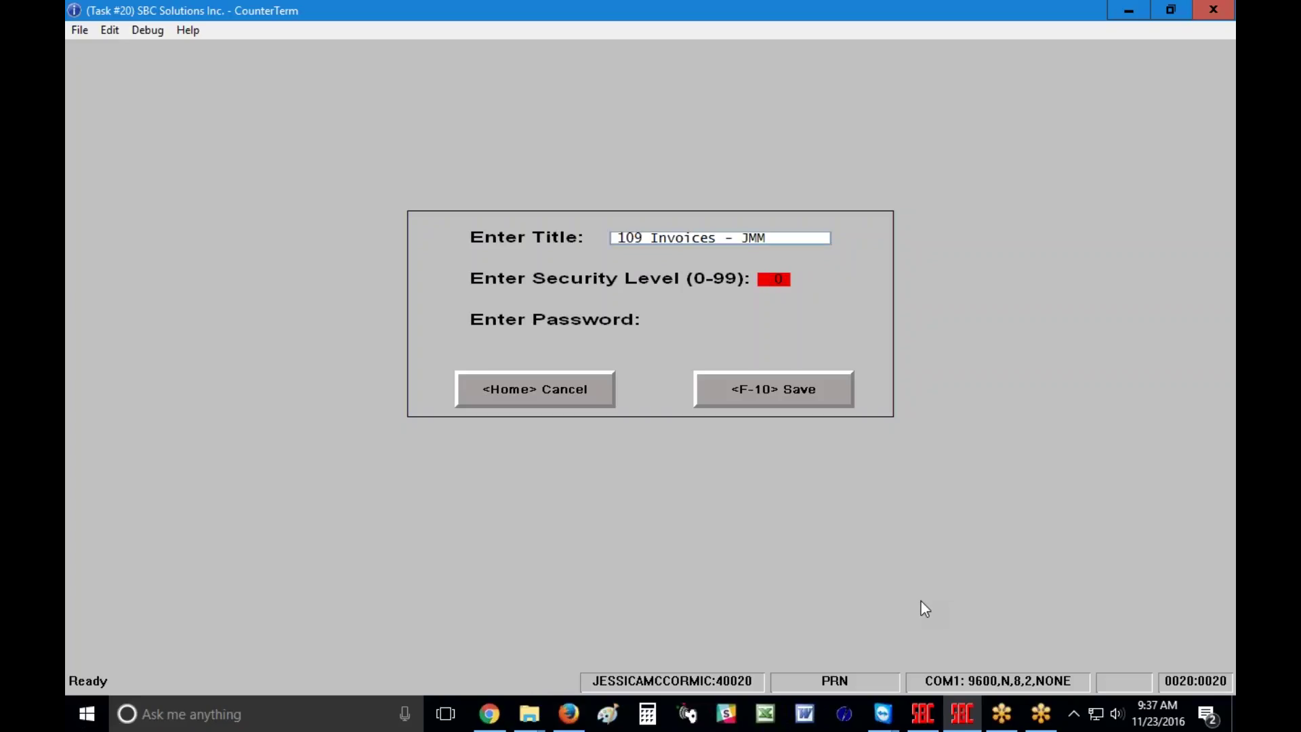
pyautogui.press('Return')
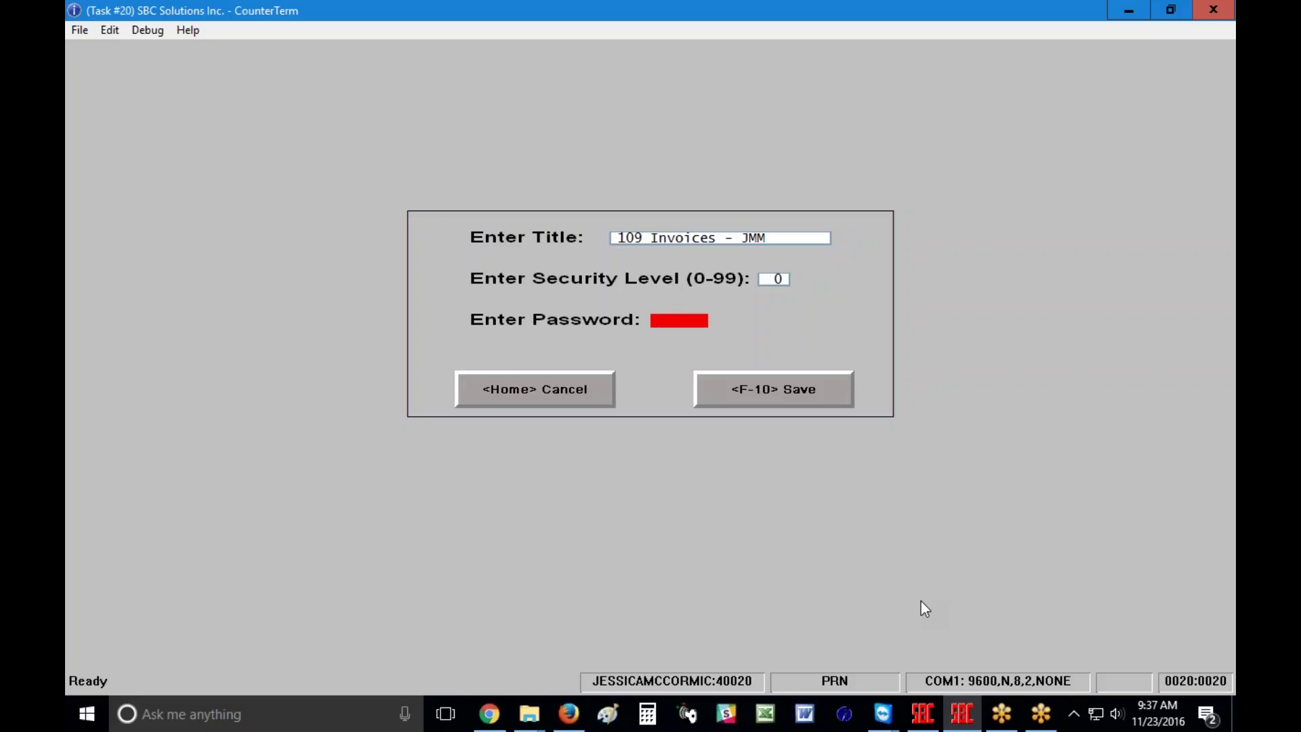
pyautogui.press('Return')
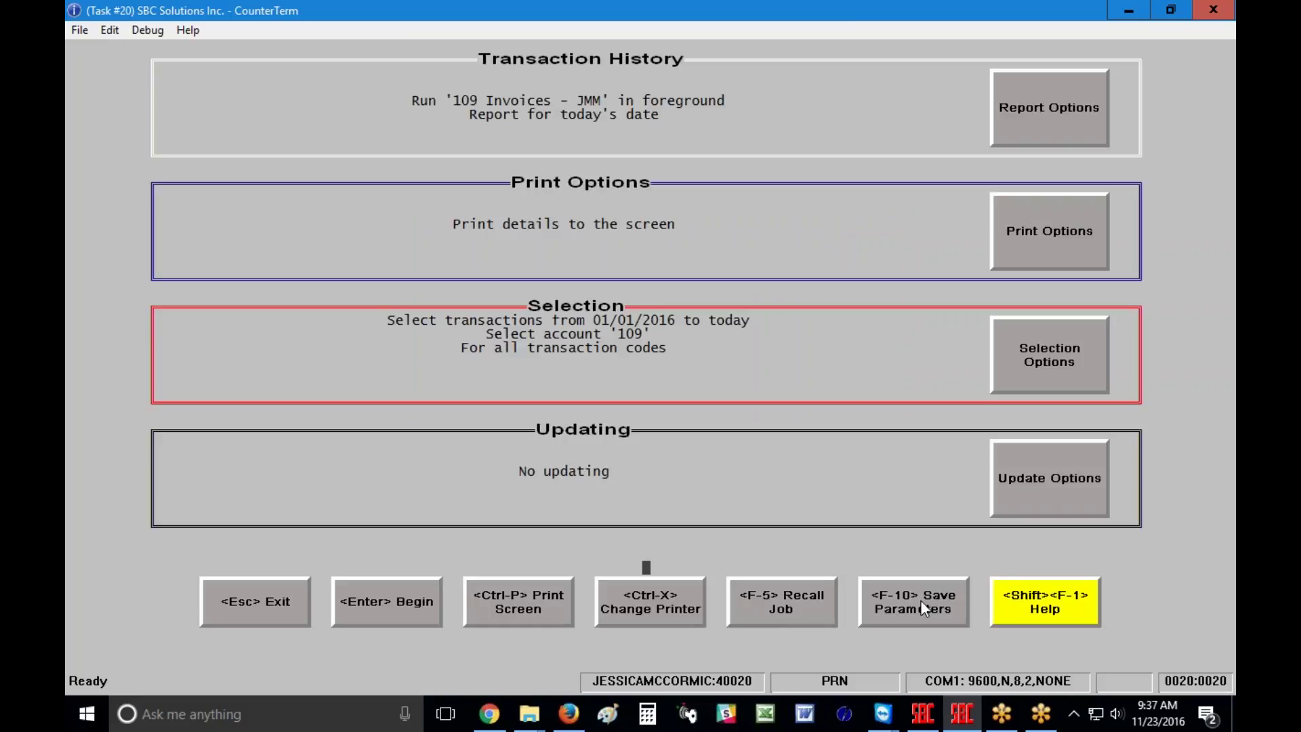
# Step: Run the saved report, examine the transactions and the totals on its last page, and exit the report
pyautogui.click(376, 603)
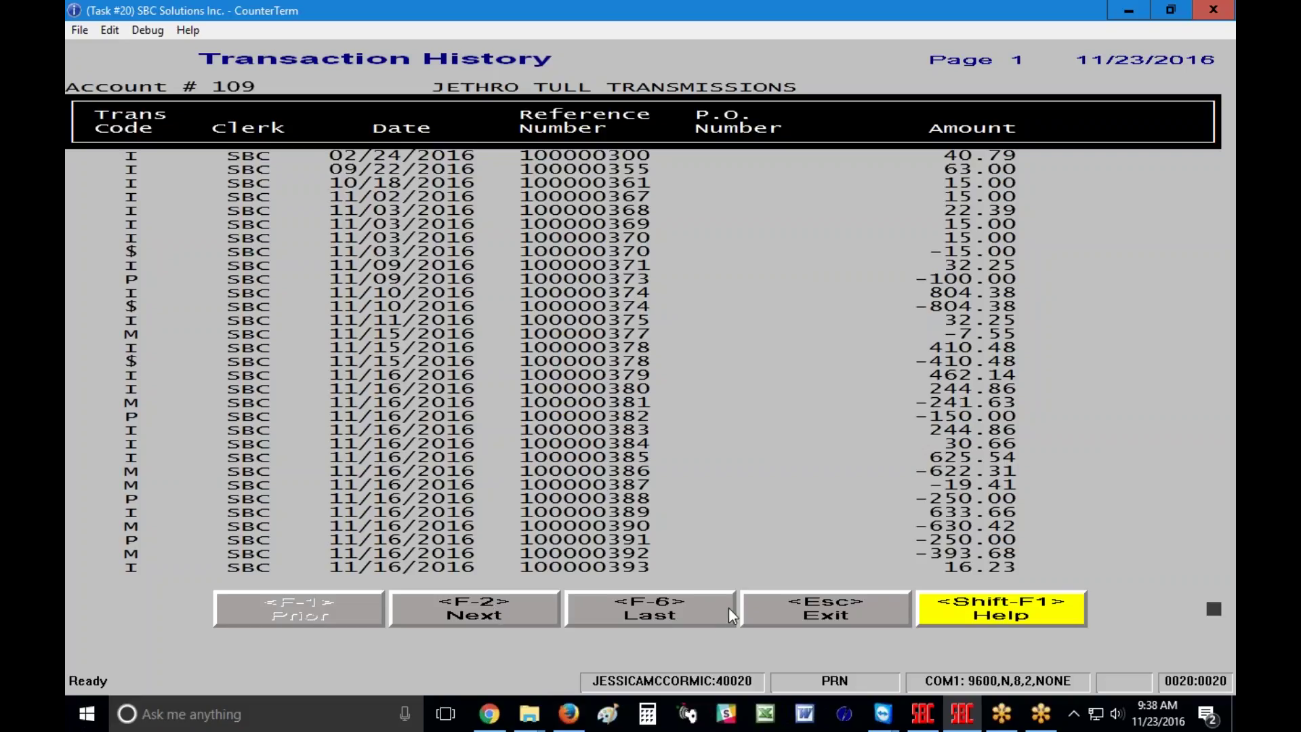
pyautogui.click(674, 618)
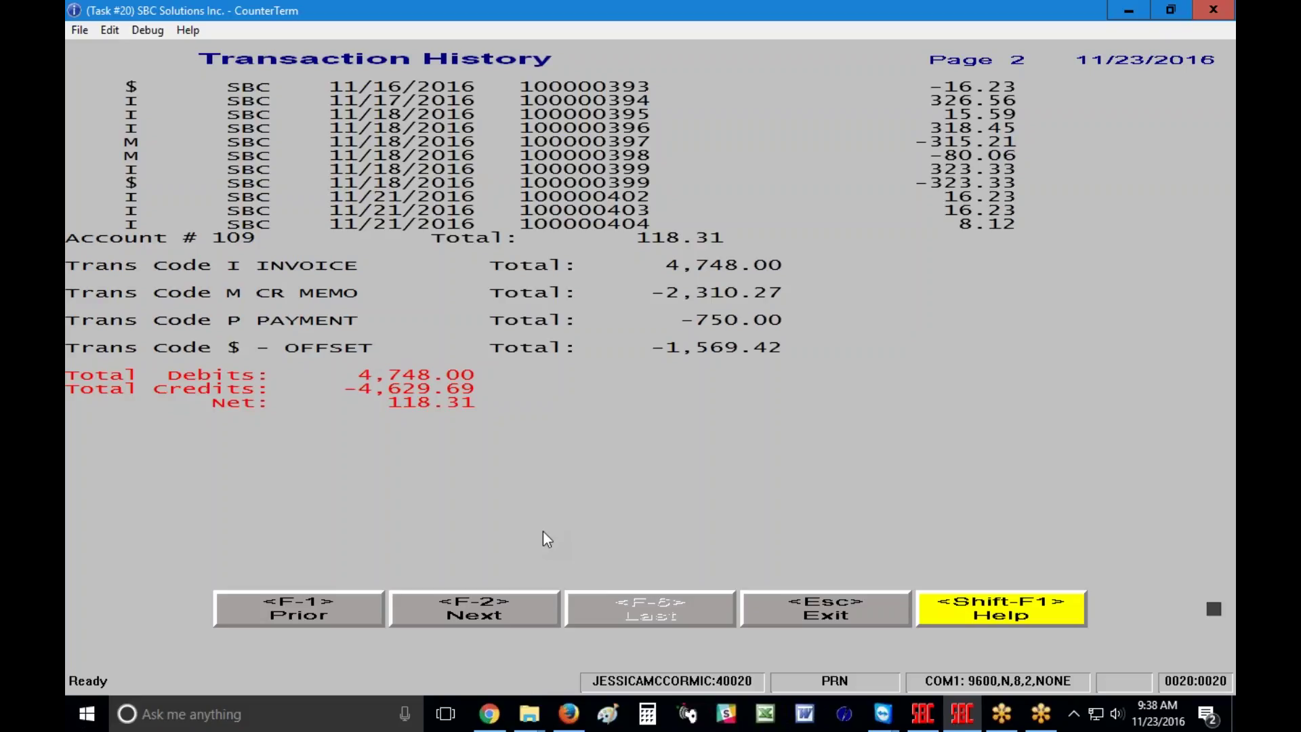
pyautogui.press('Escape')
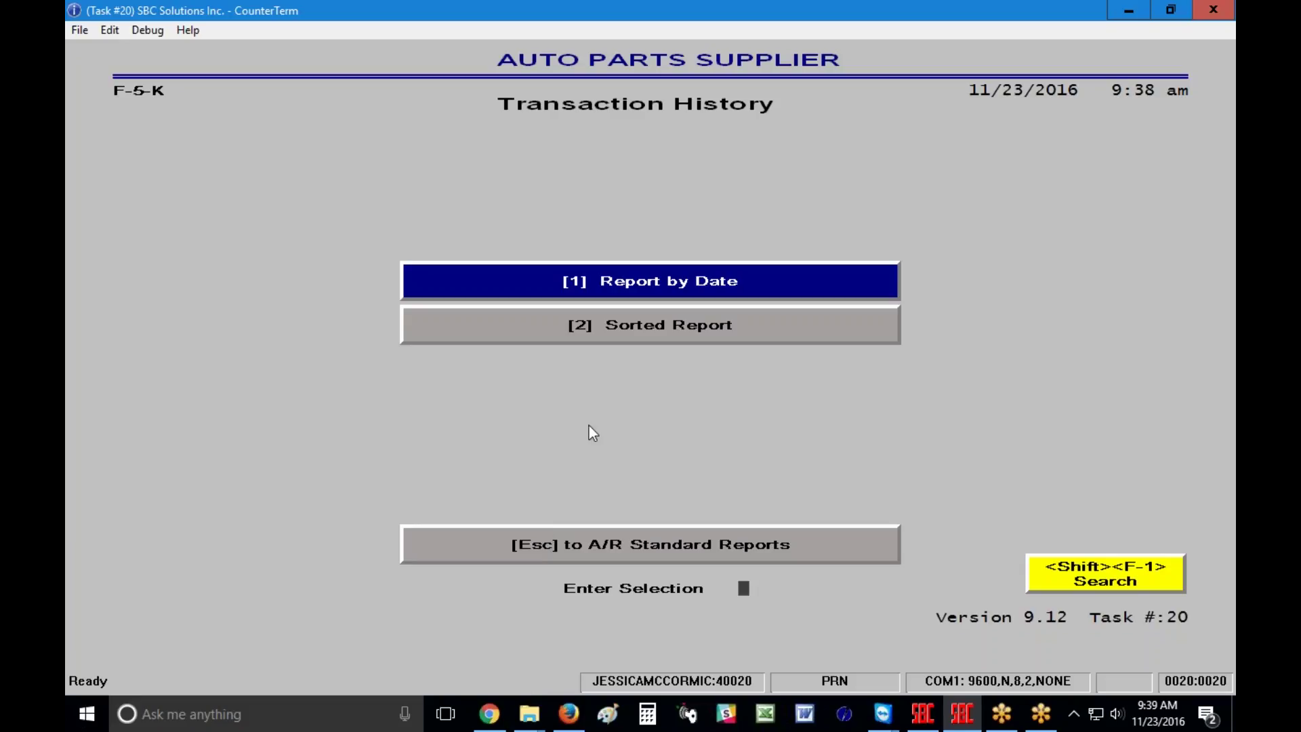
# Step: Open the Transaction History Sorted Report, passing the clerk prompt, and check its report options without entering a title
pyautogui.click(685, 330)
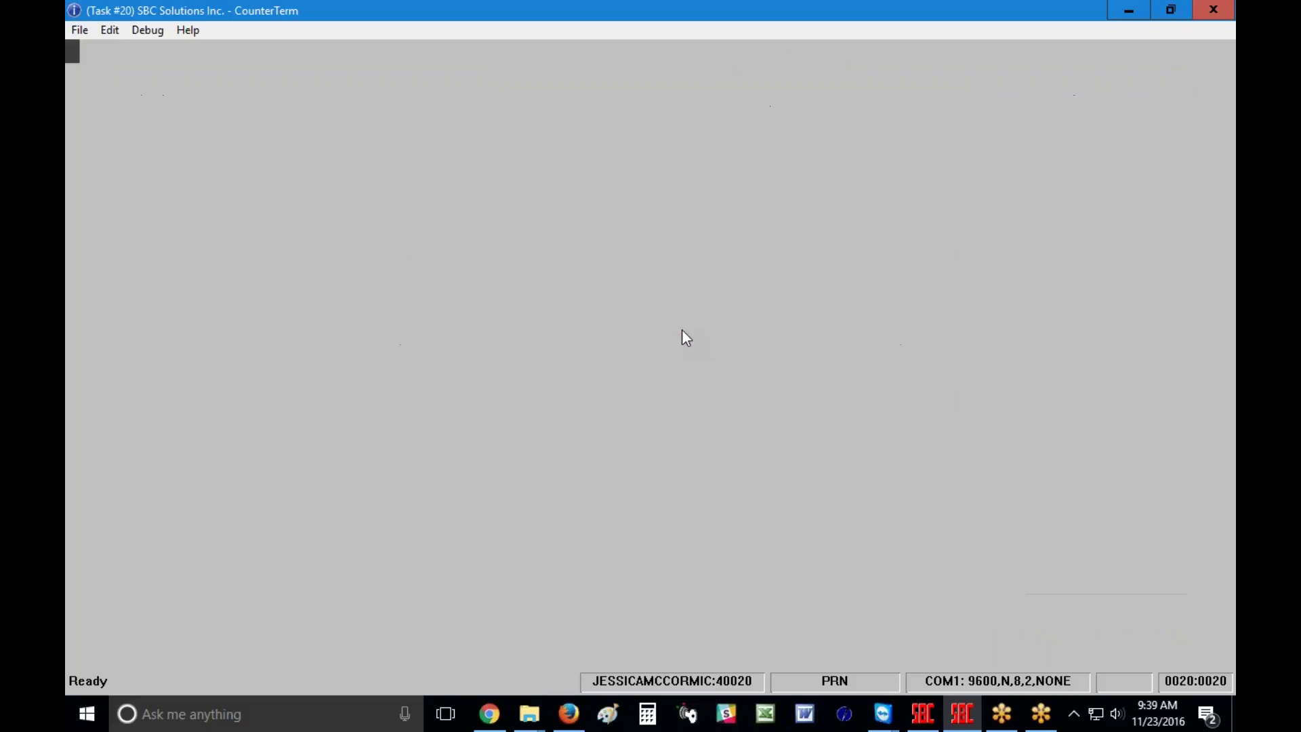
pyautogui.press('Return')
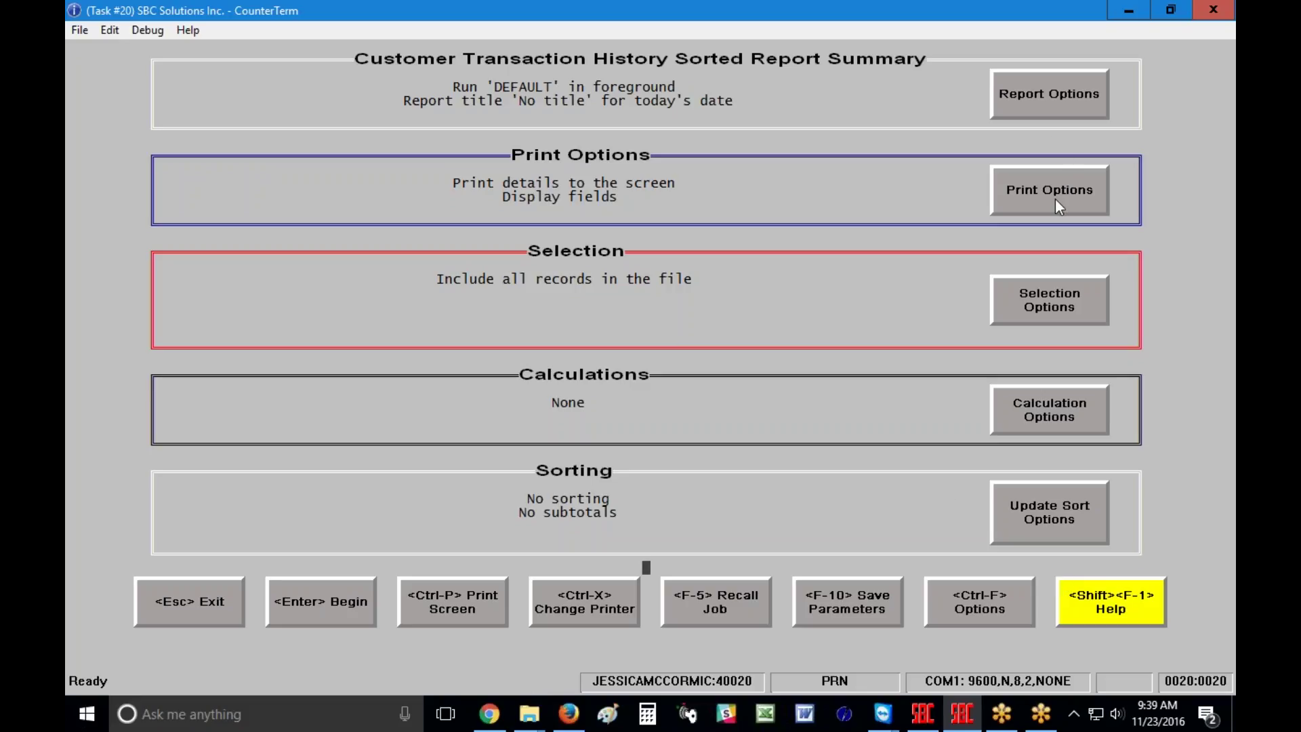
pyautogui.click(1055, 104)
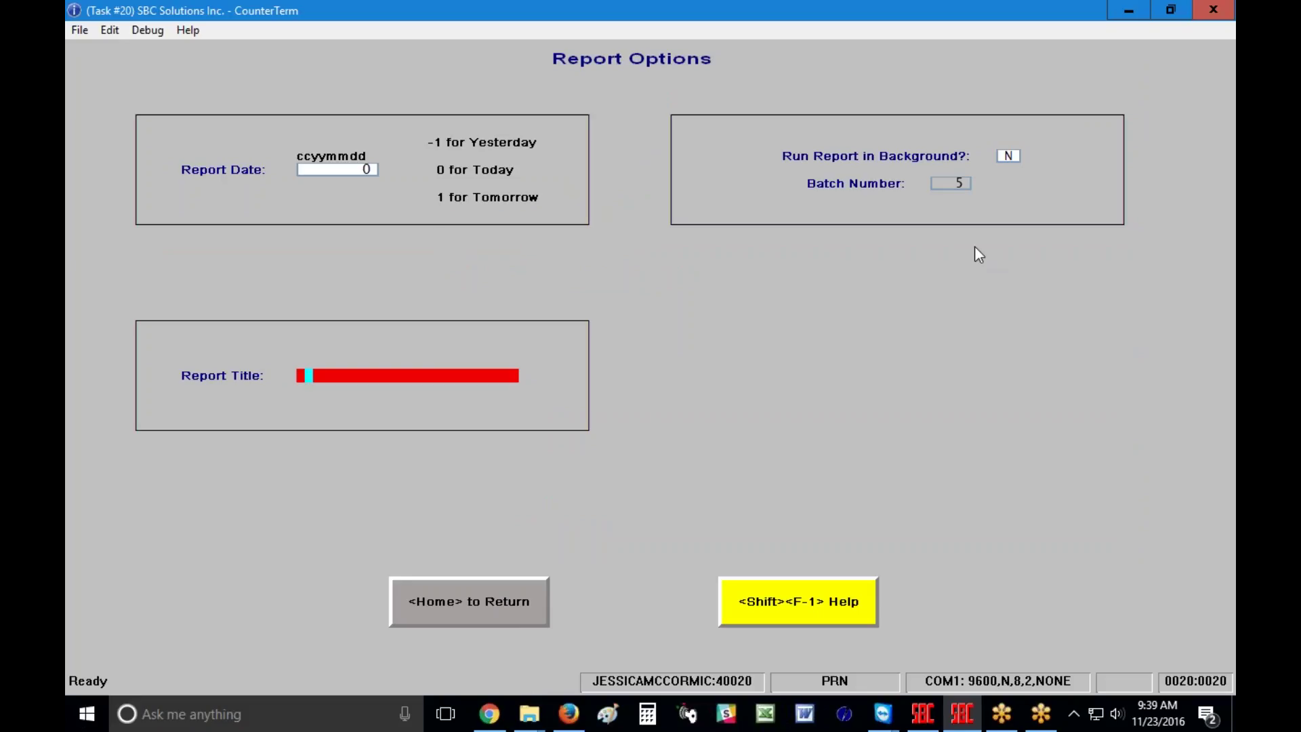
pyautogui.click(502, 597)
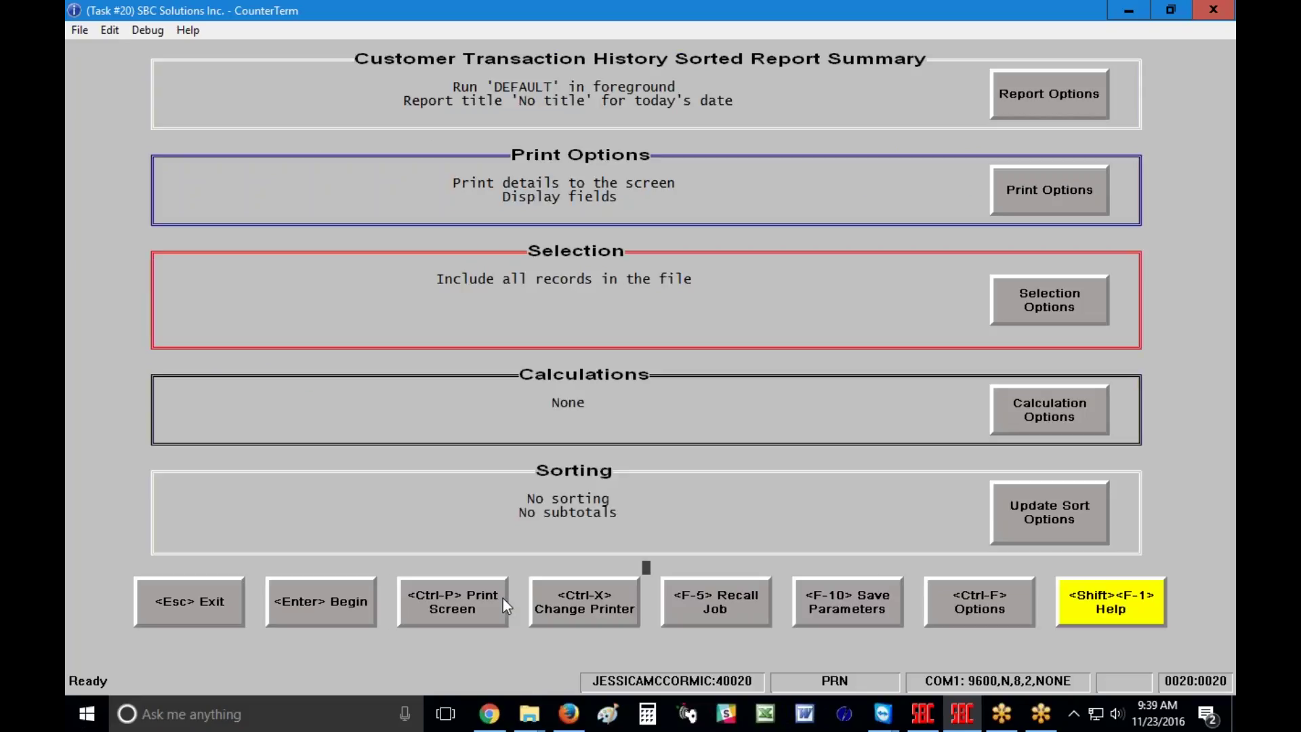
# Step: Consult the available fields from the sorted report's print options and add A/N, REF and DAT as the first three output fields
pyautogui.click(1062, 208)
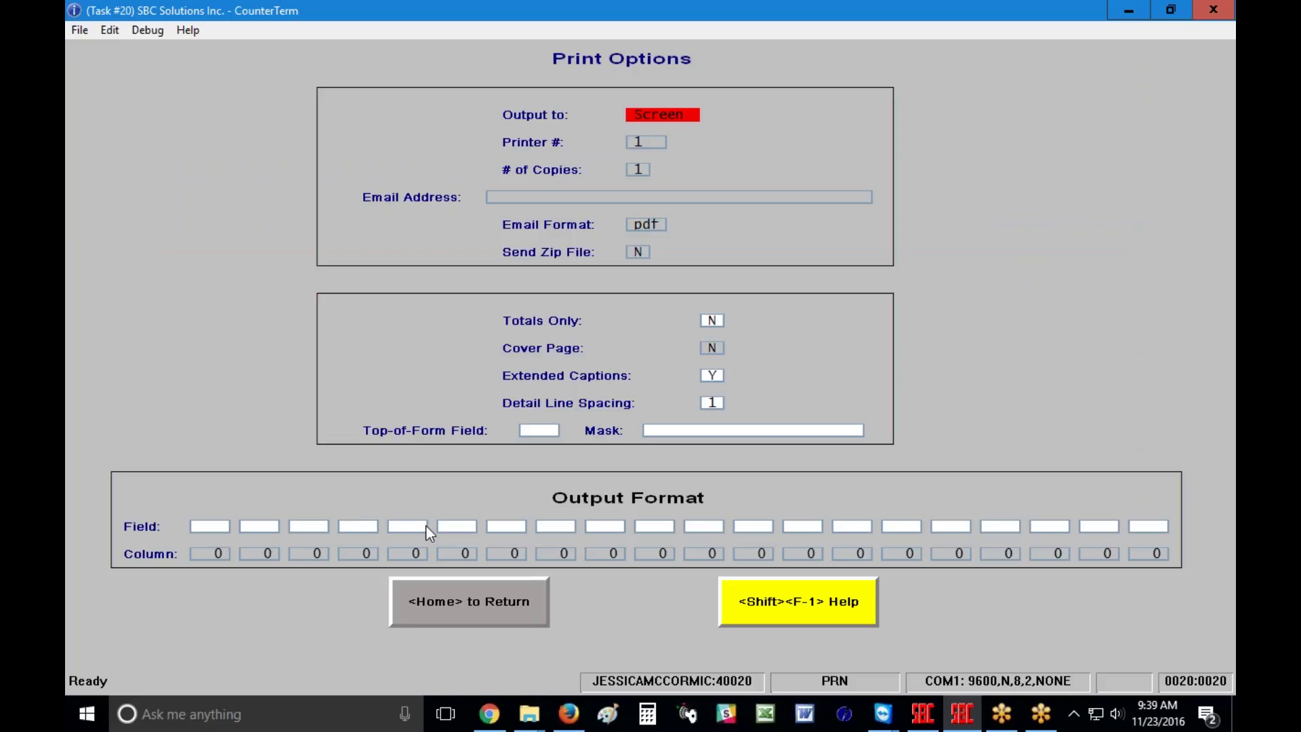
pyautogui.click(823, 619)
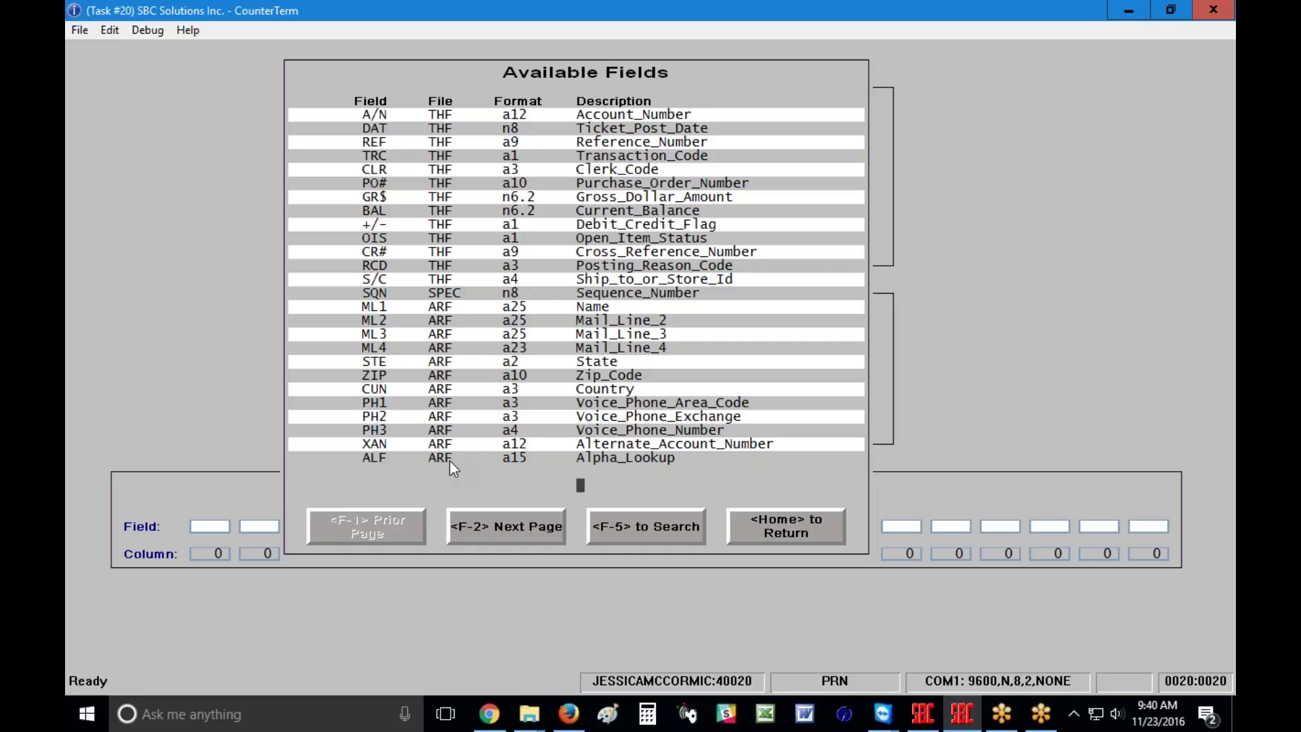
pyautogui.click(802, 529)
pyautogui.click(215, 528)
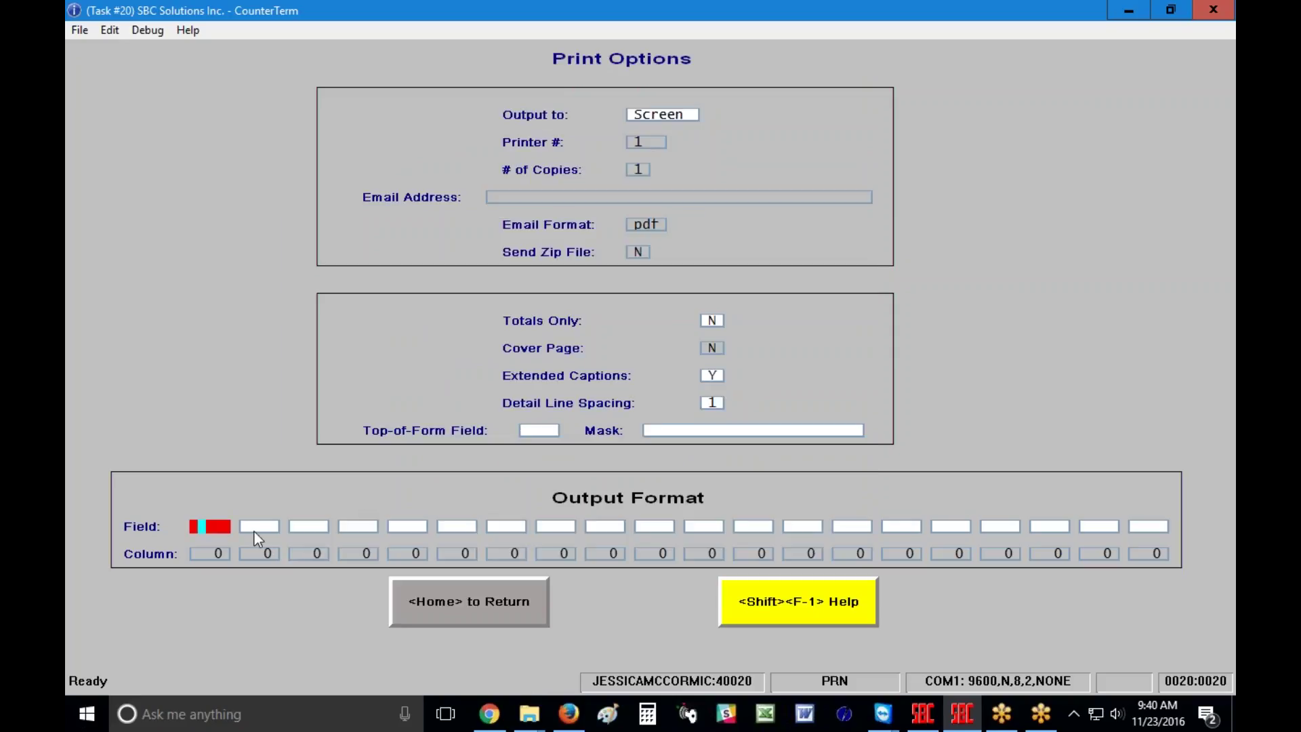
pyautogui.write('A/NREFDAT')
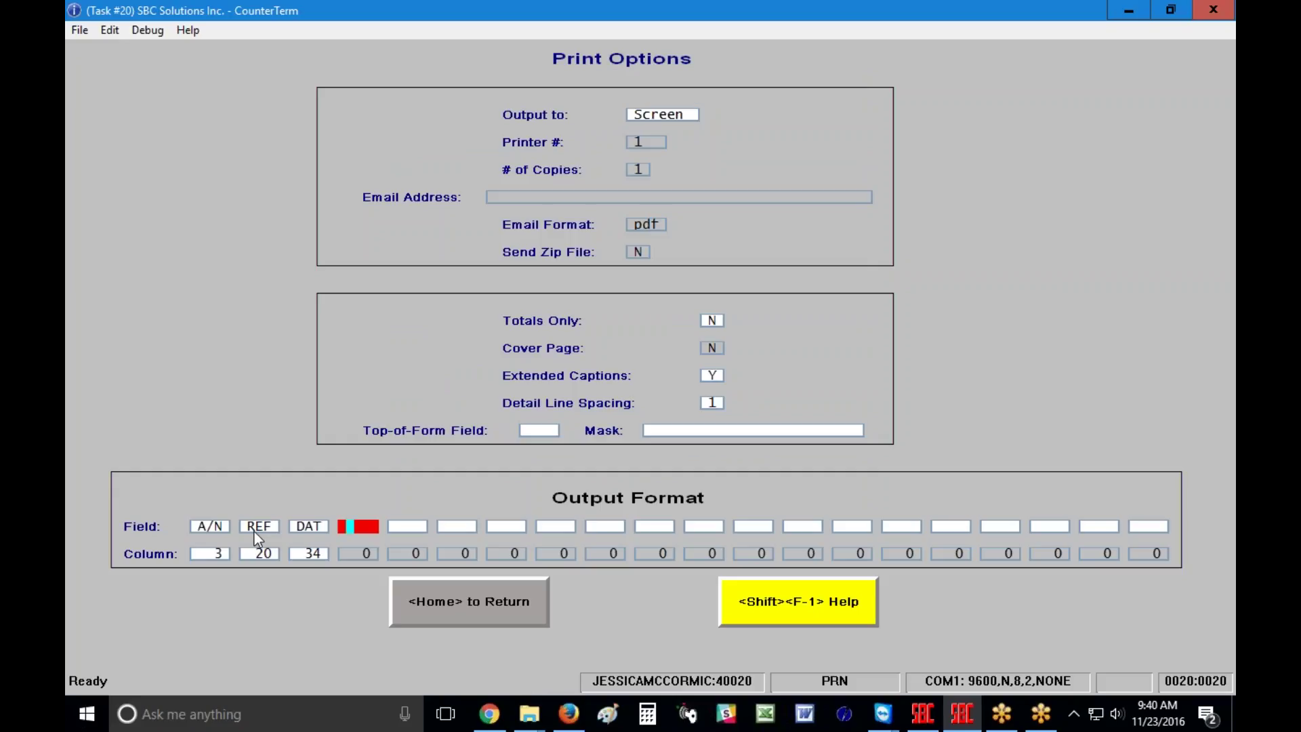
# Step: Look up the gross dollar amount code in the available fields and set the fourth output field to GR$
pyautogui.write('GTN')
pyautogui.click(844, 611)
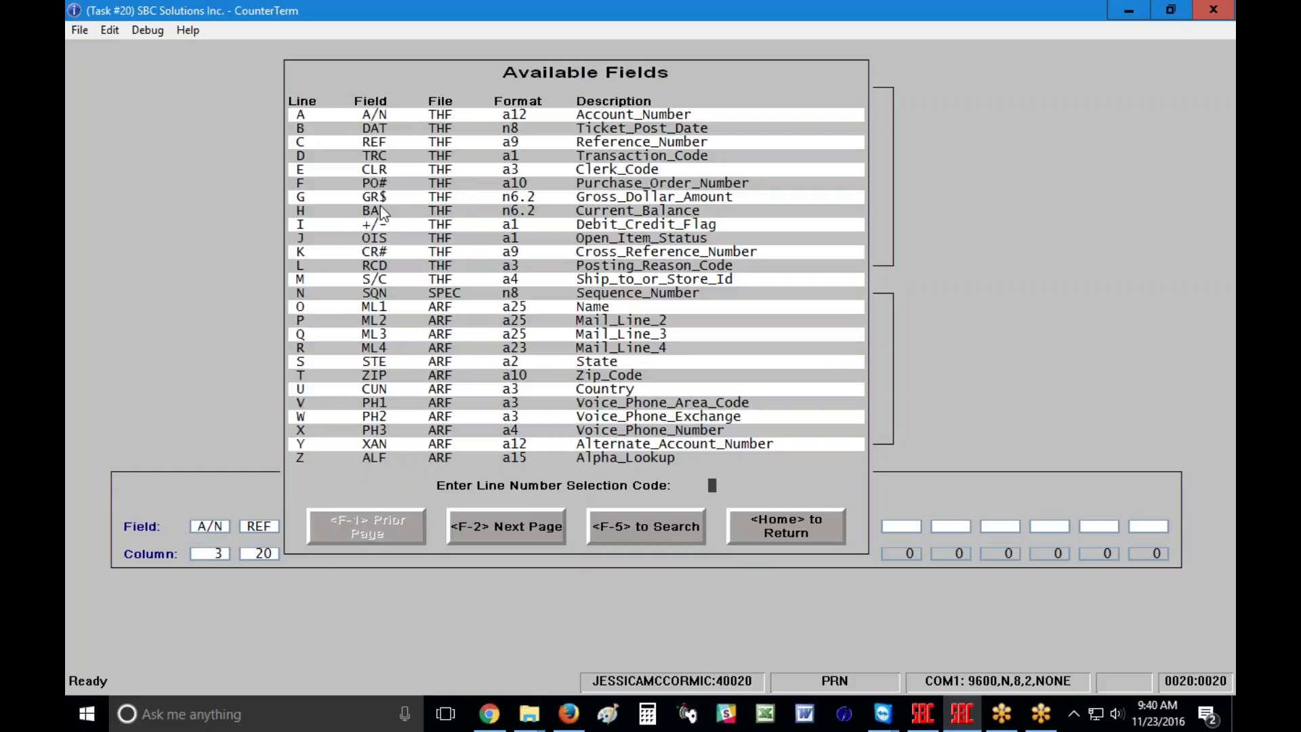
pyautogui.click(805, 528)
pyautogui.write('GR$')
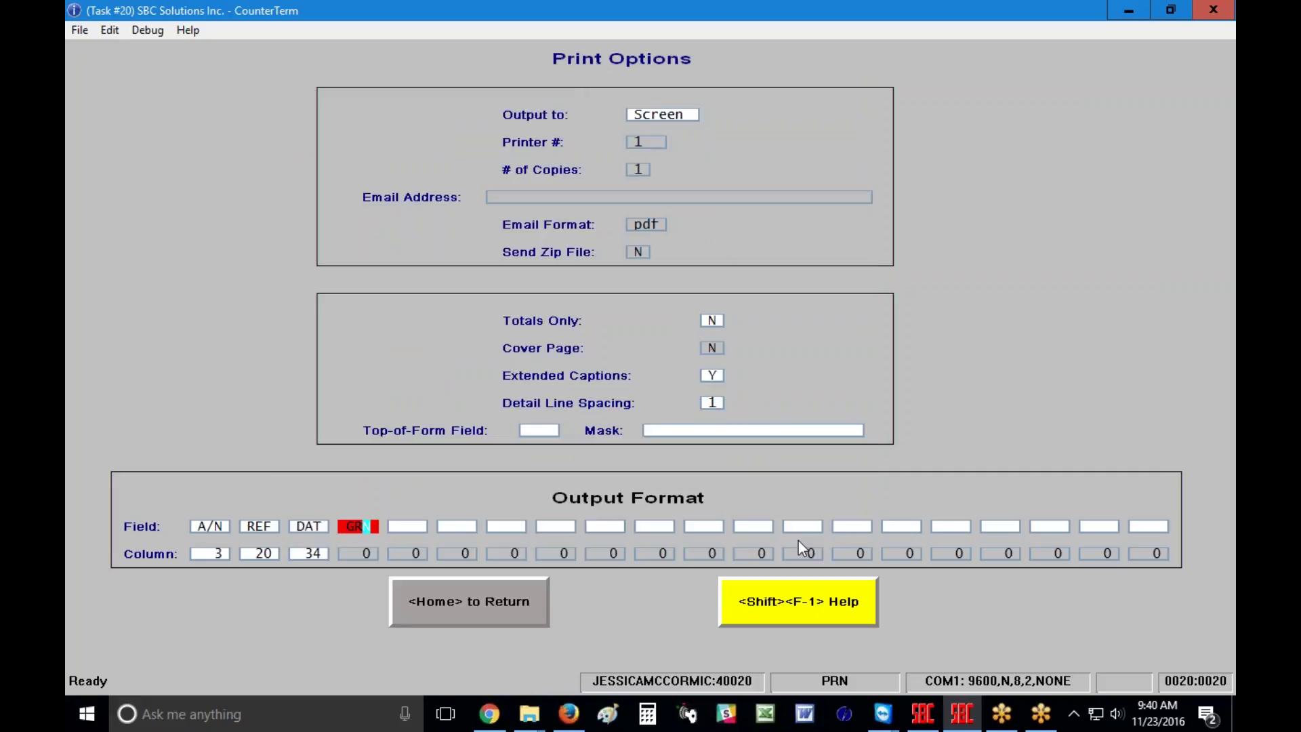
pyautogui.press('Return')
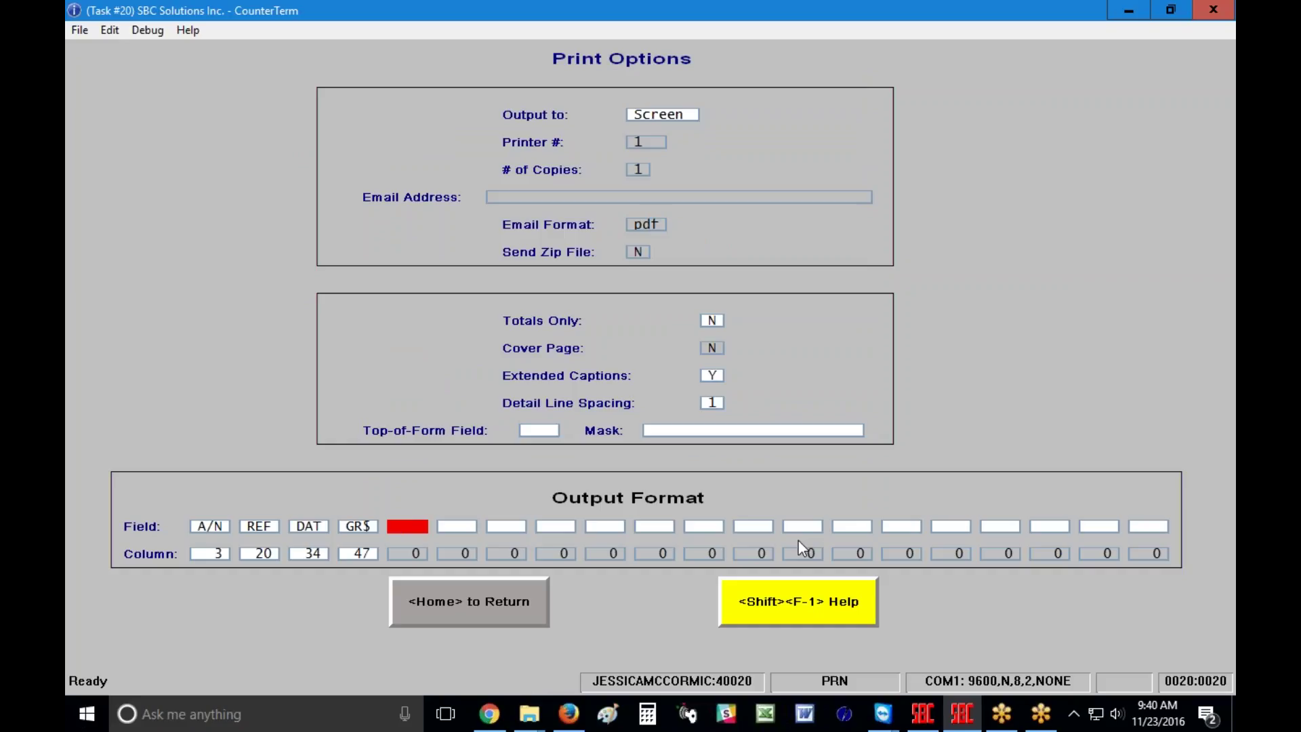
# Step: Set the fifth output field to TRC and return to the report summary
pyautogui.write('TRC')
pyautogui.press('Return')
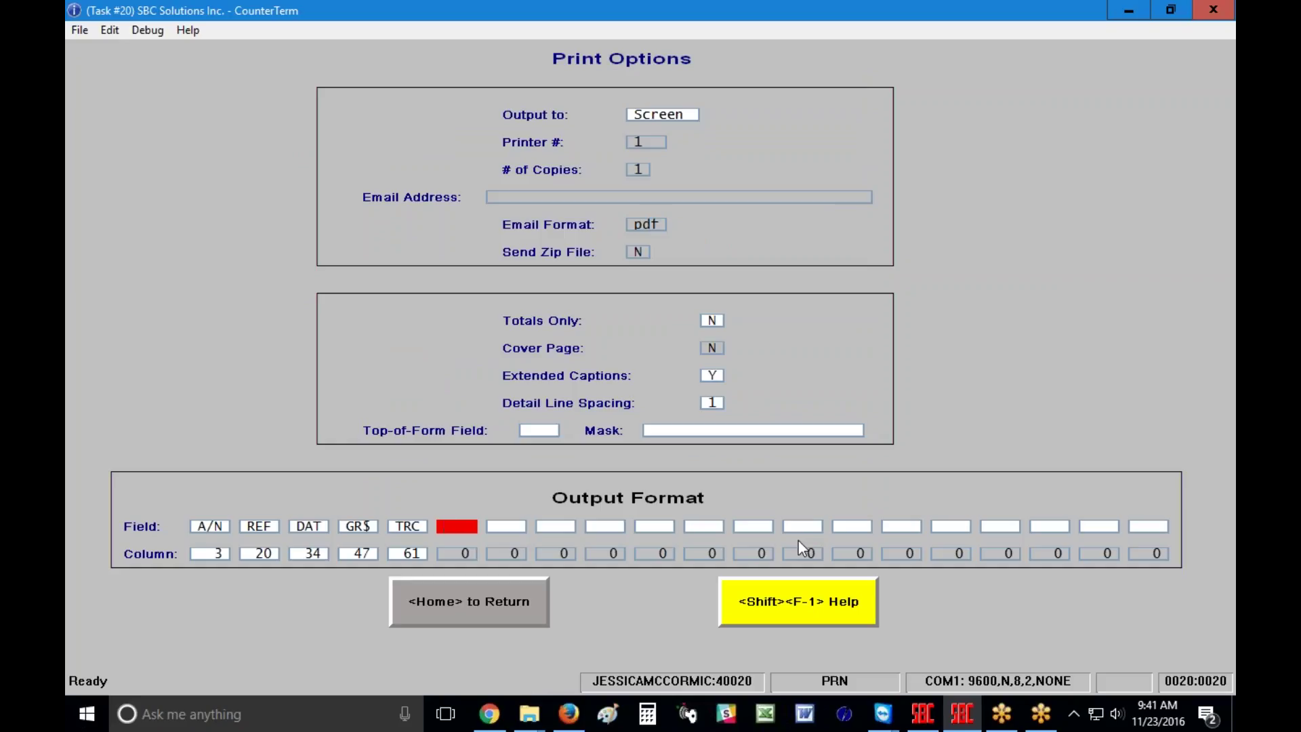
pyautogui.click(468, 612)
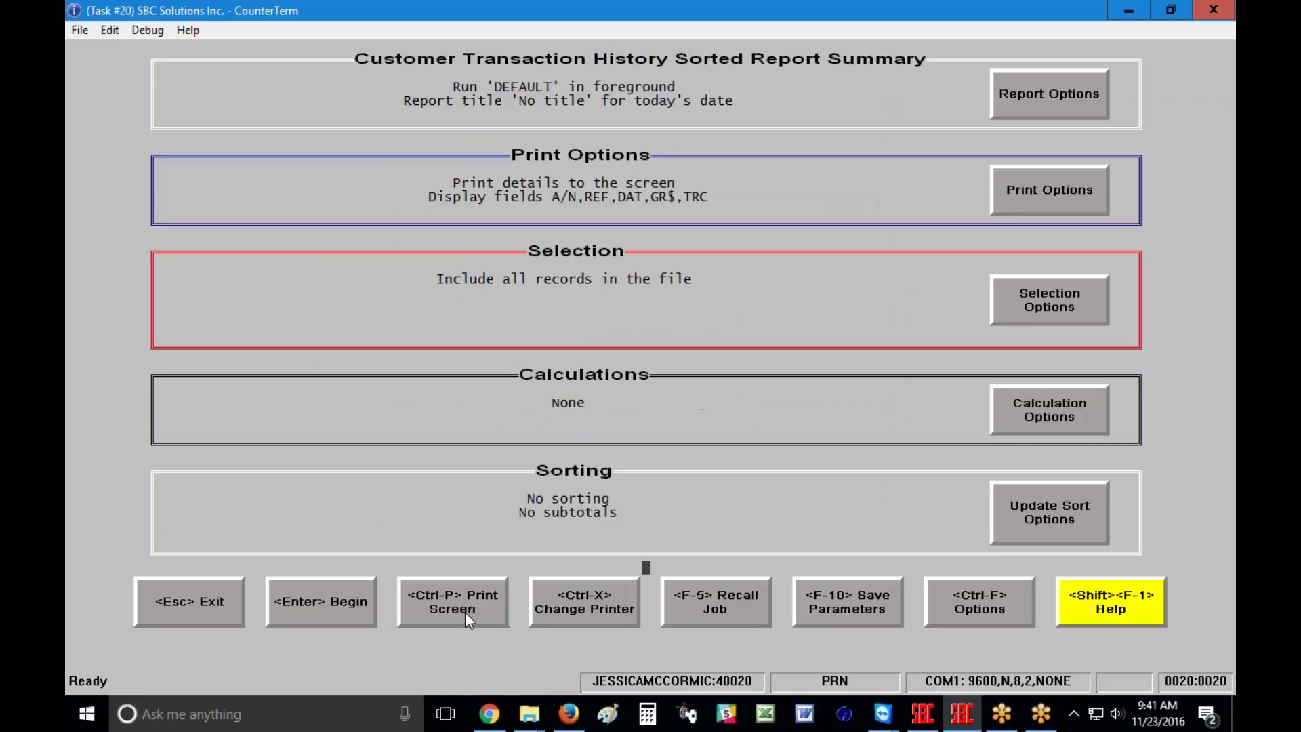
# Step: Limit the report's selection range to the customer's account number for both start and stop, leaving the filter blank
pyautogui.click(1081, 314)
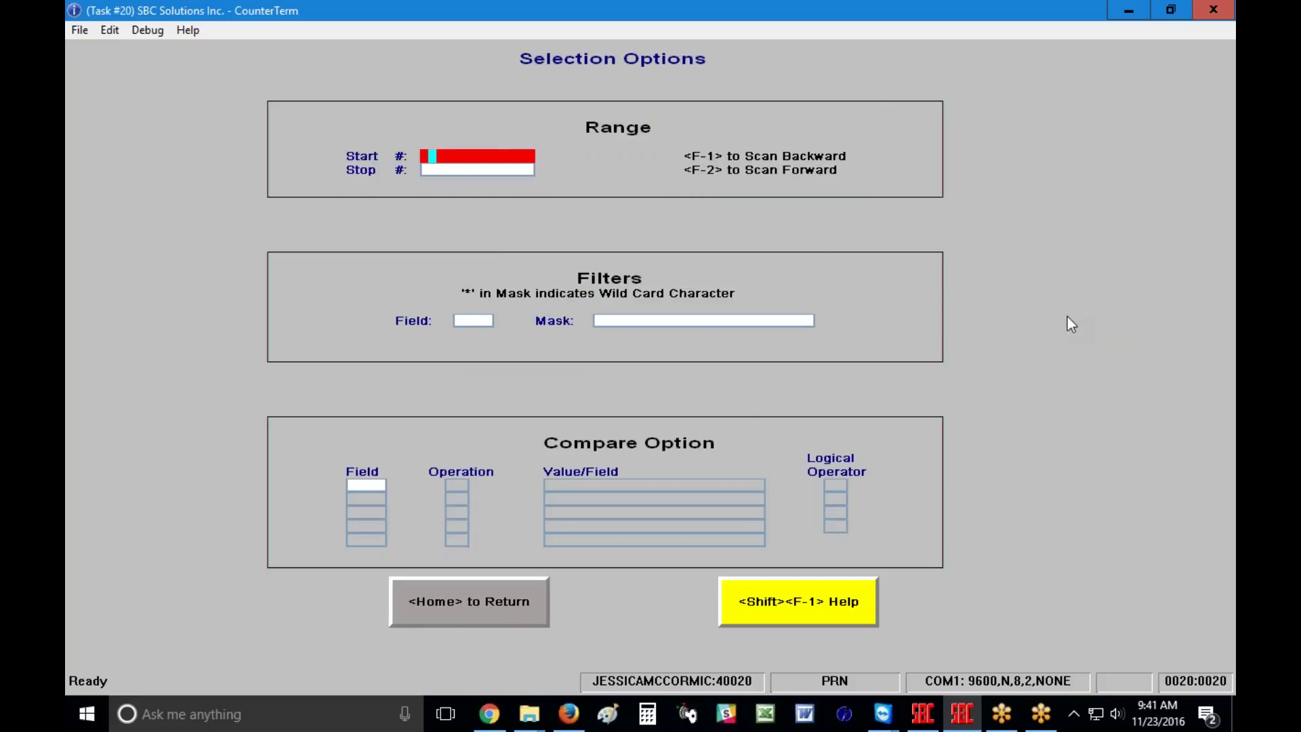
pyautogui.write('109')
pyautogui.press('Return')
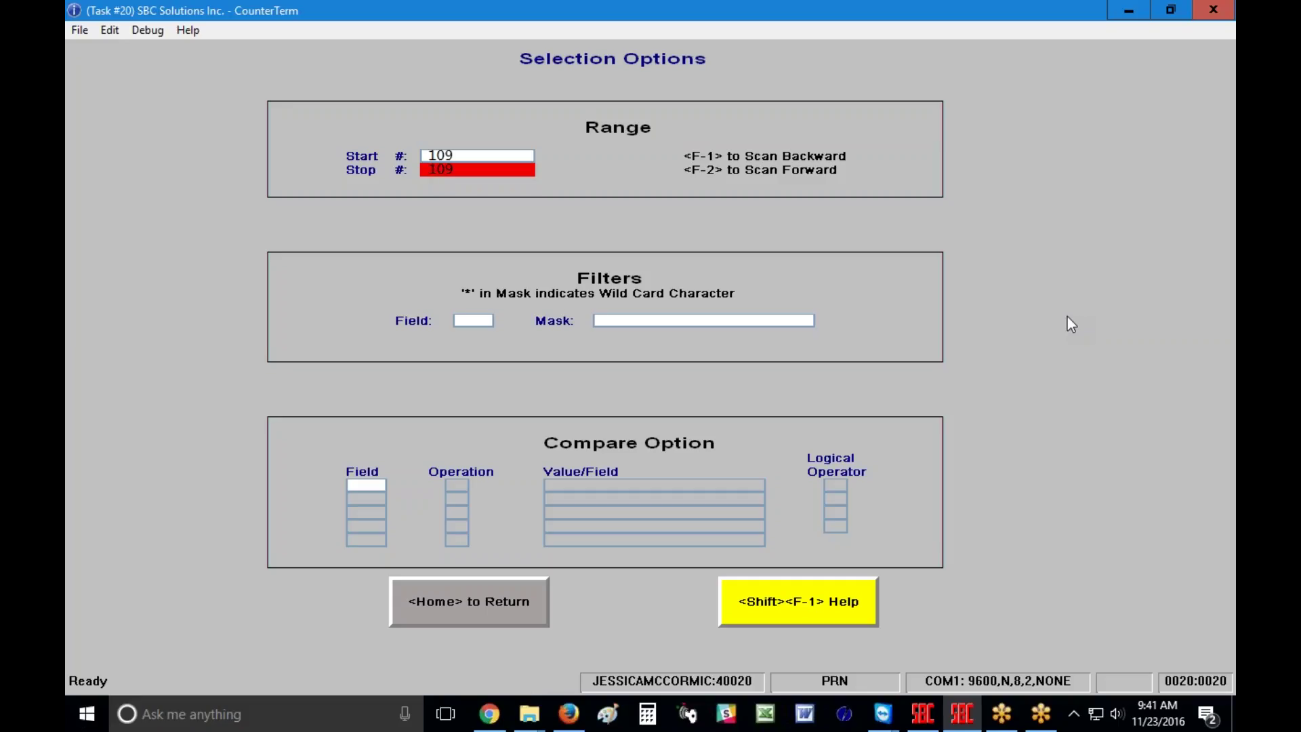
pyautogui.press('Return')
pyautogui.press('Return')
# Step: Add a compare condition for DAT > 20151231 and return to the report summary
pyautogui.write('DAT')
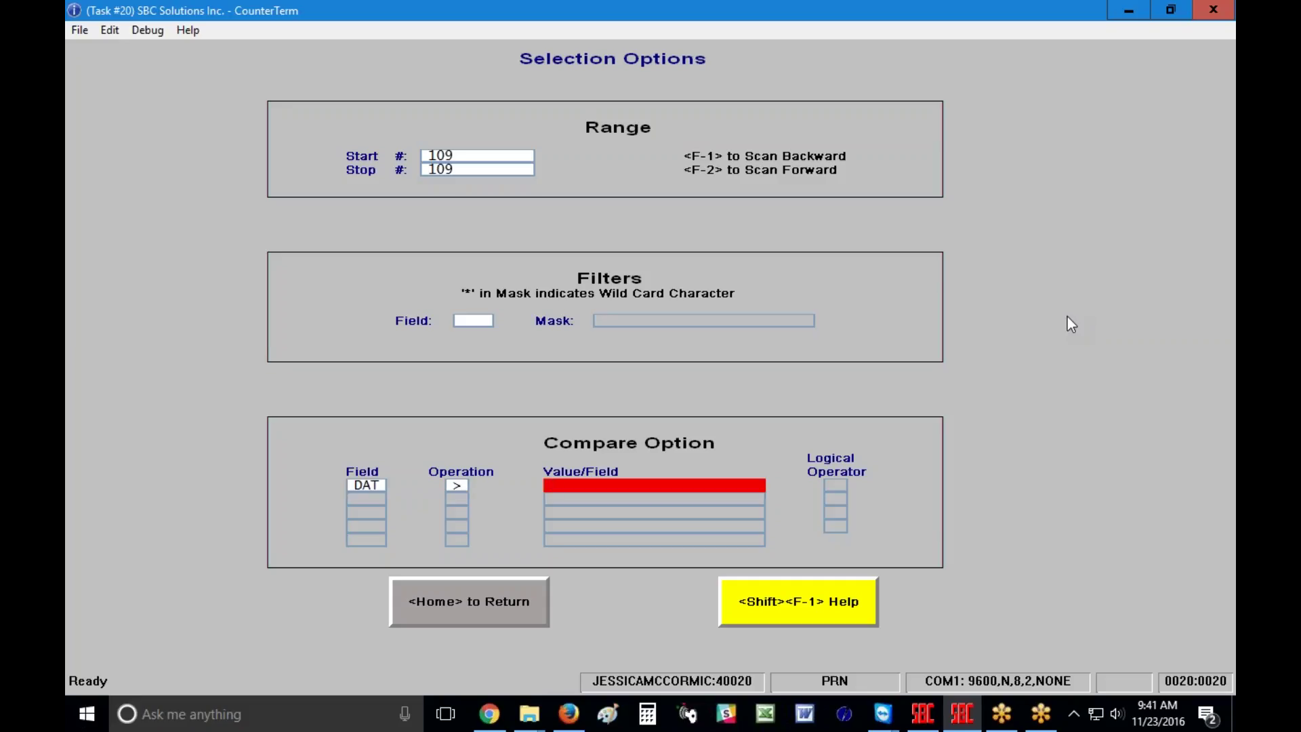
pyautogui.write('20151231')
pyautogui.press('Return')
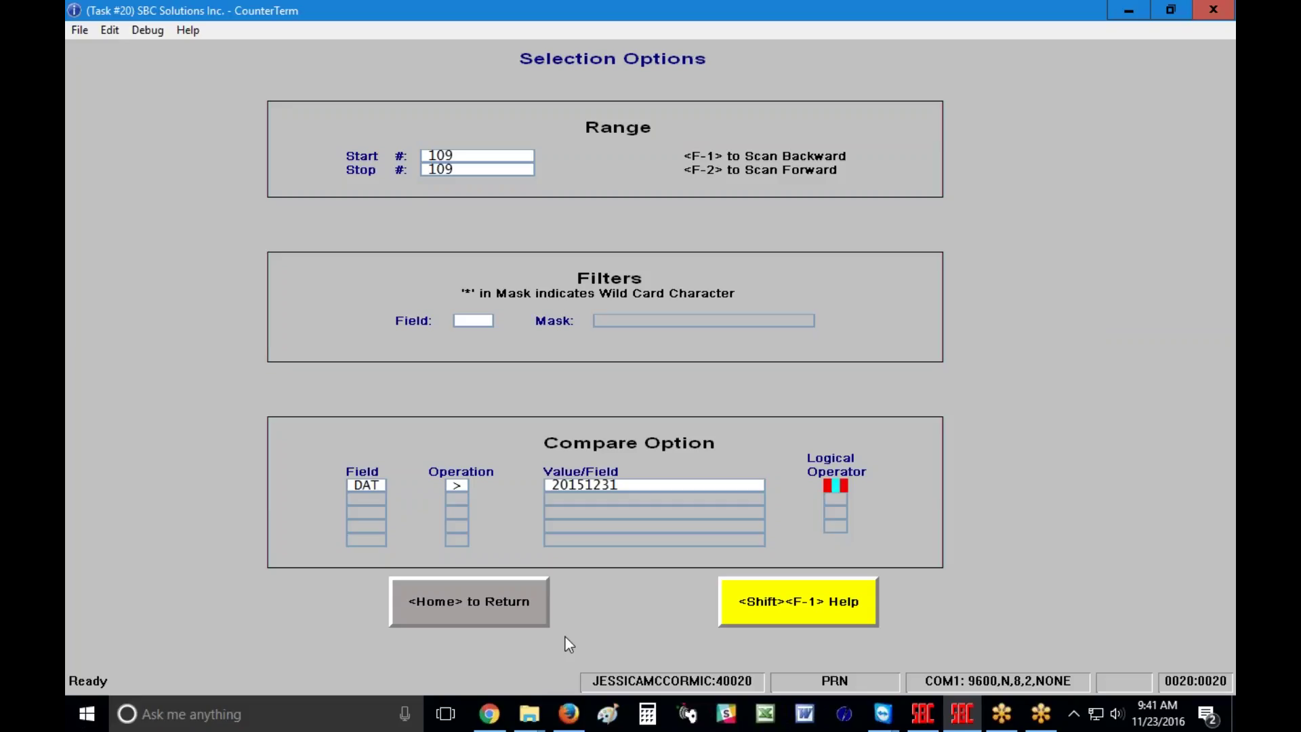
pyautogui.click(470, 605)
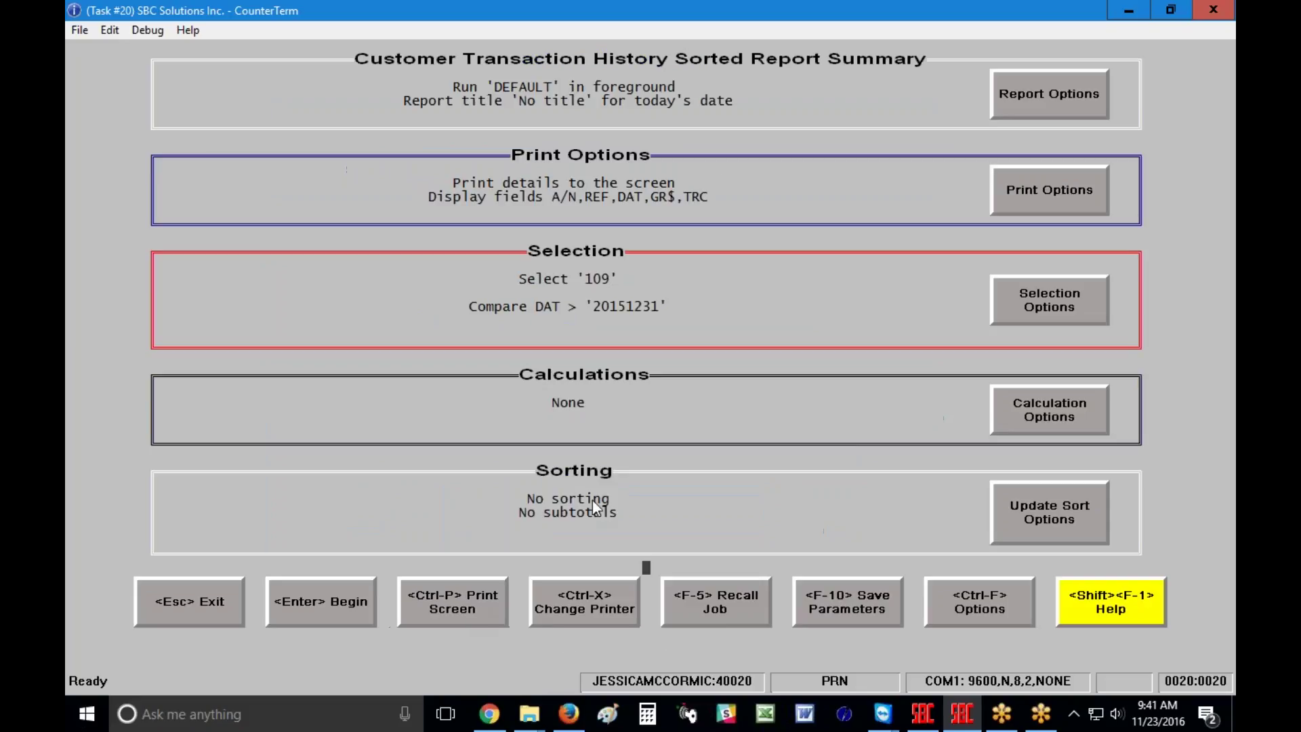
# Step: Define calculation extension EX1 as GR$ extended by 1, keeping negative extend values treated as Zero, and return to the summary
pyautogui.click(1028, 415)
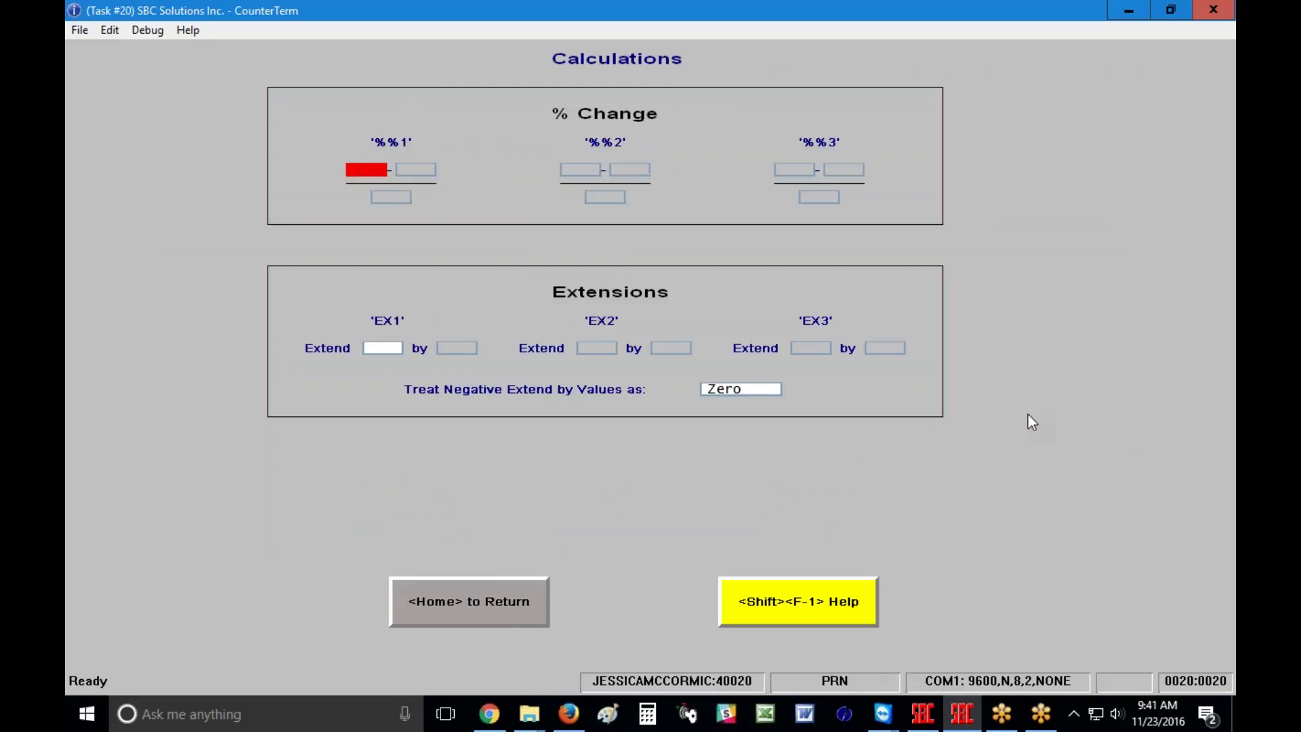
pyautogui.press('Return')
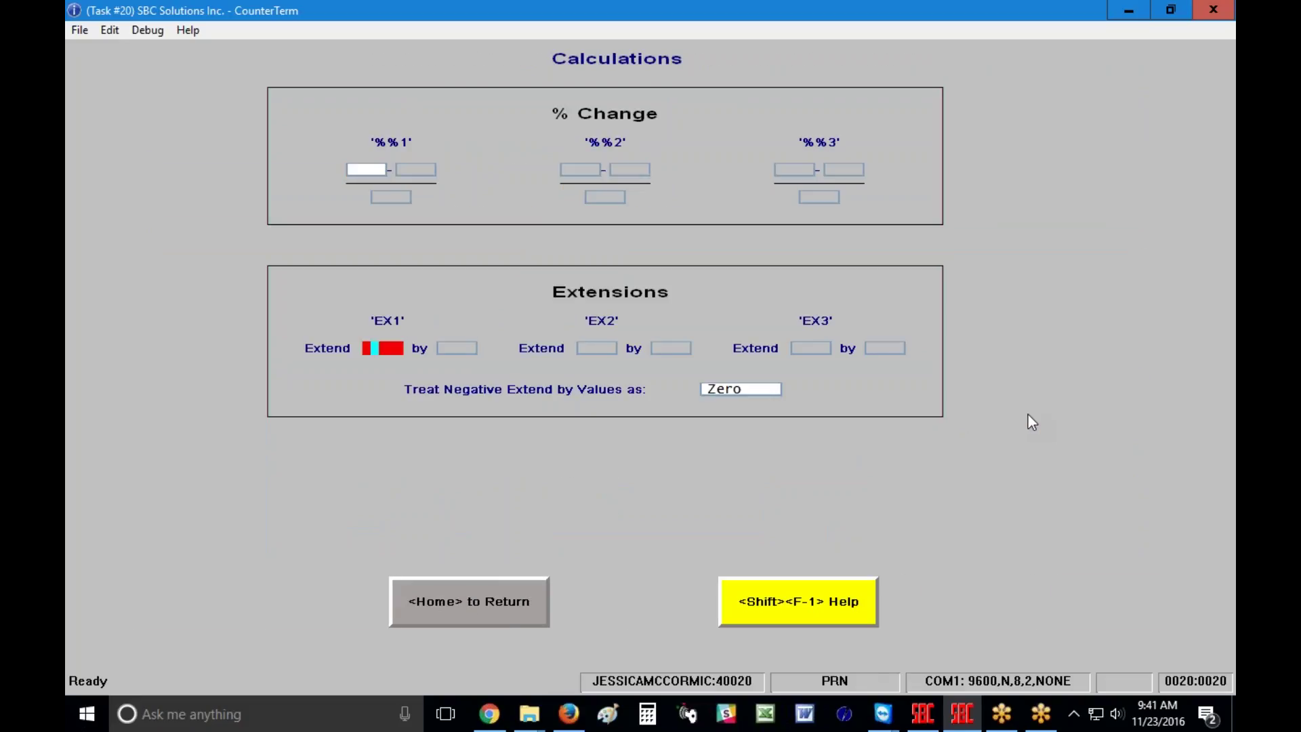
pyautogui.write('R4')
pyautogui.press('Return')
pyautogui.write('1')
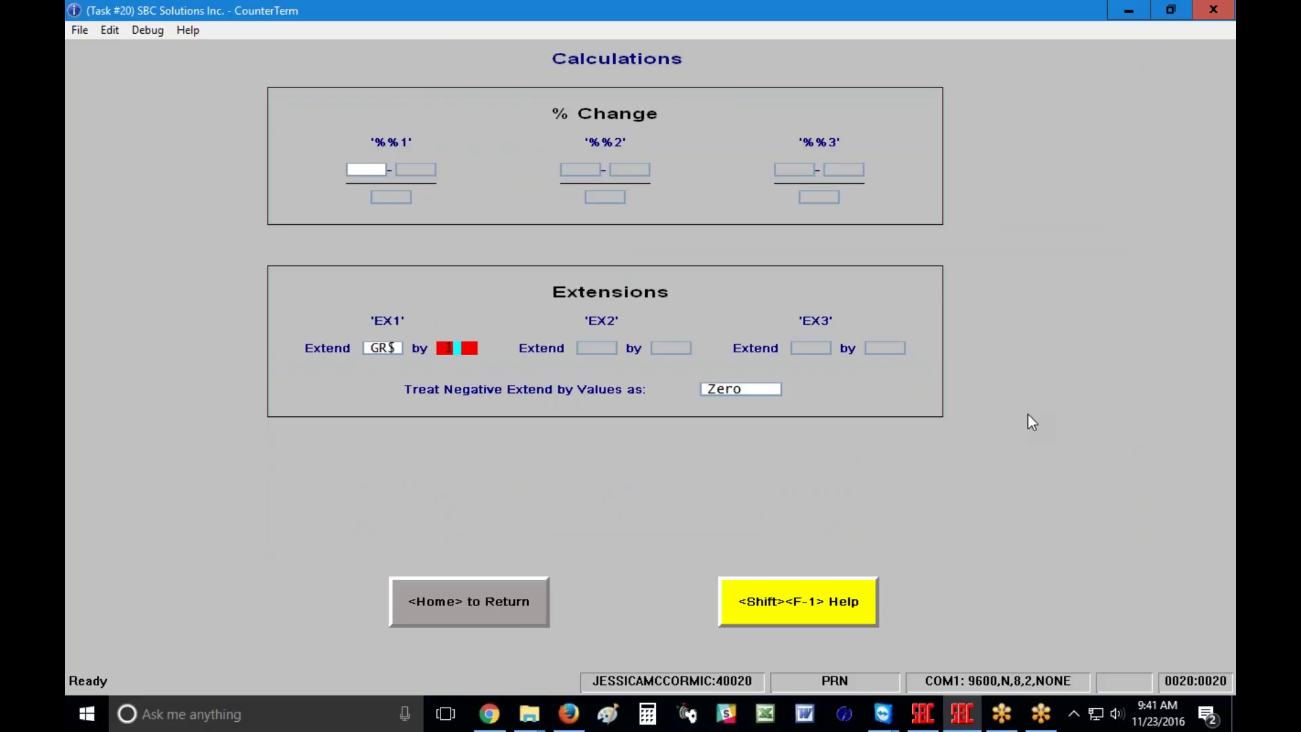
pyautogui.press('Return')
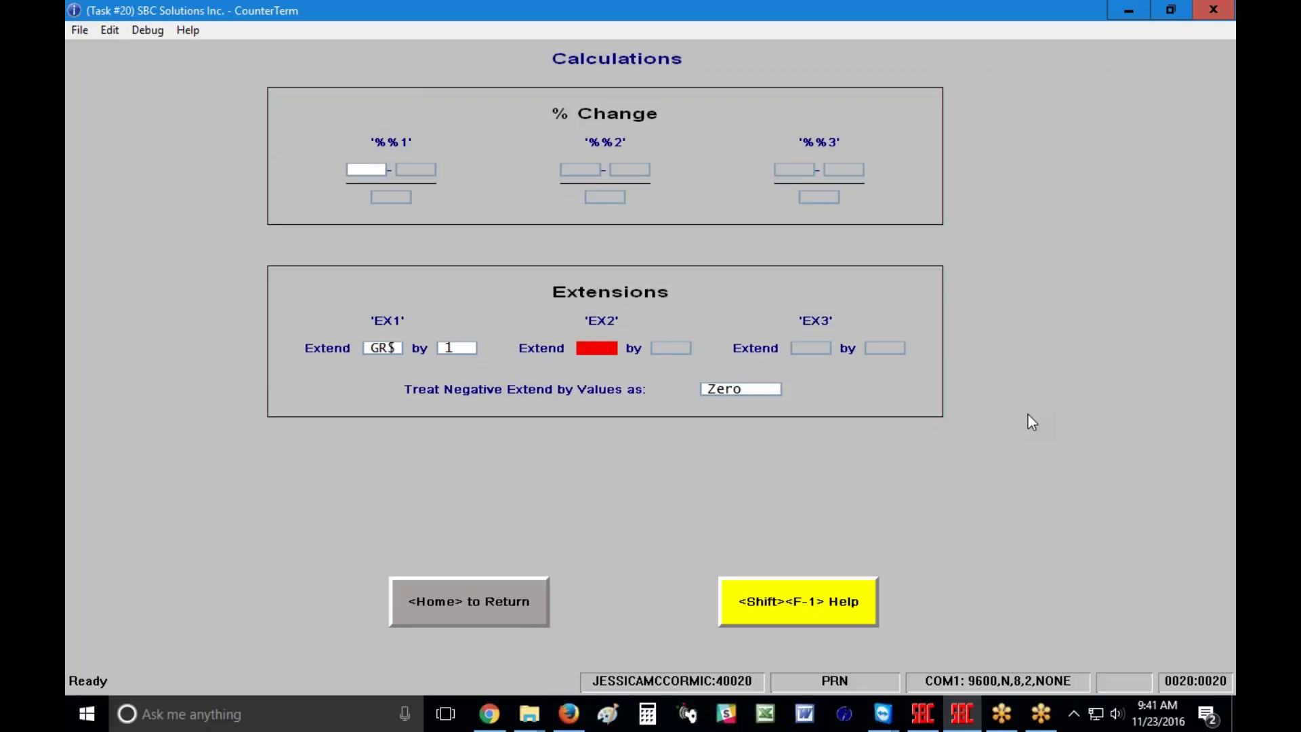
pyautogui.click(478, 607)
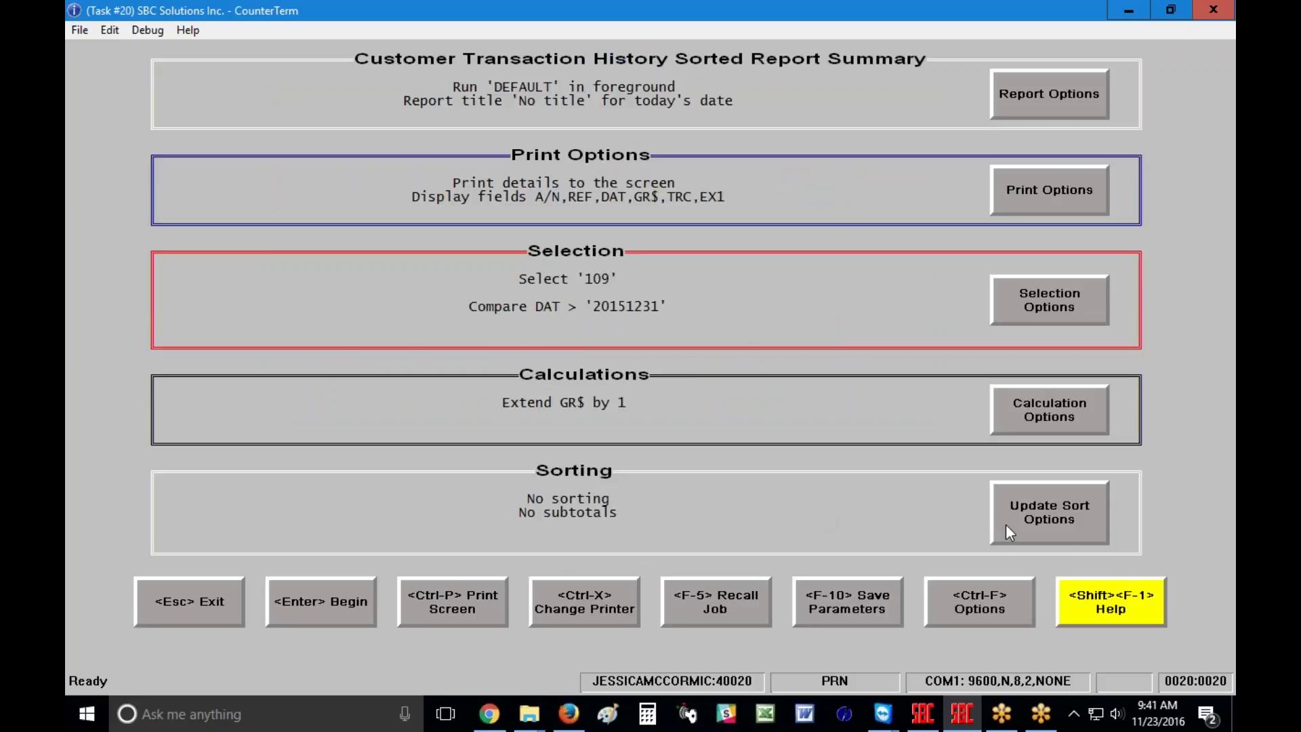
# Step: Sort the report by TRC in ascending order, without additional sort fields, subtotals or a record limit, and return to the summary
pyautogui.click(1058, 541)
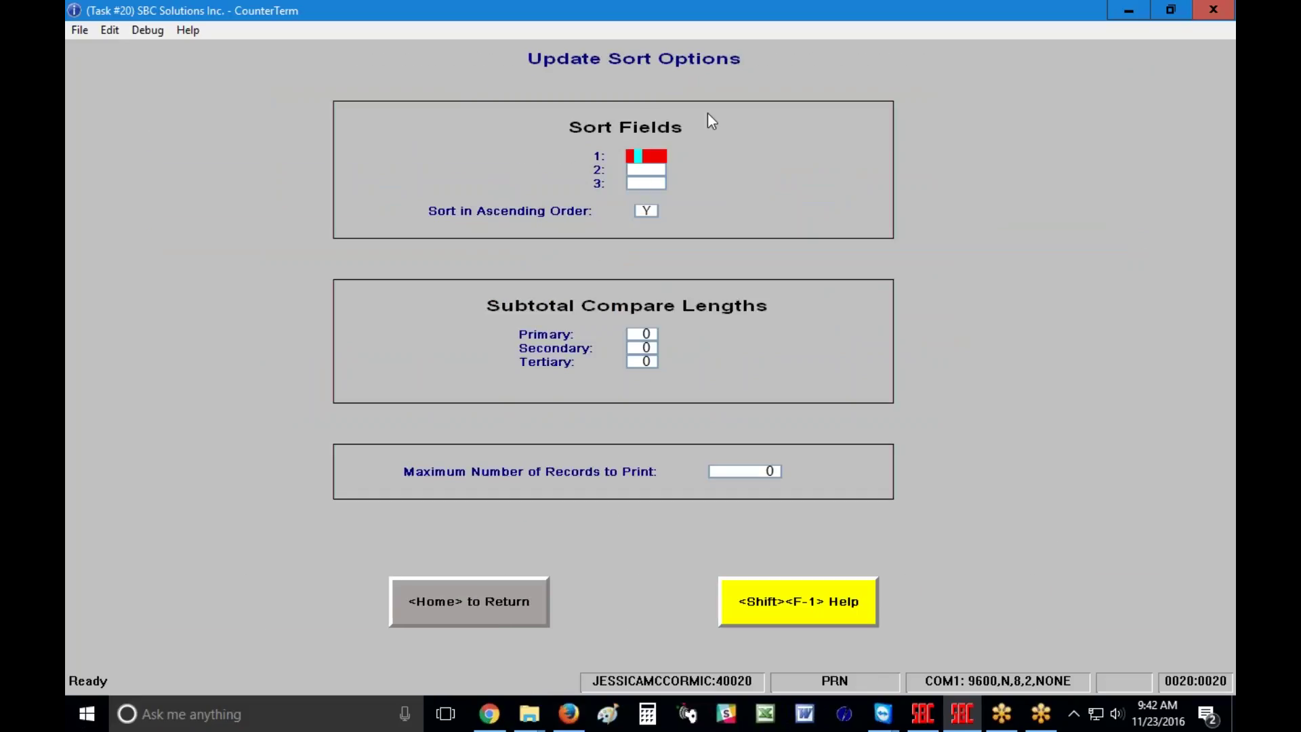
pyautogui.write('TRC')
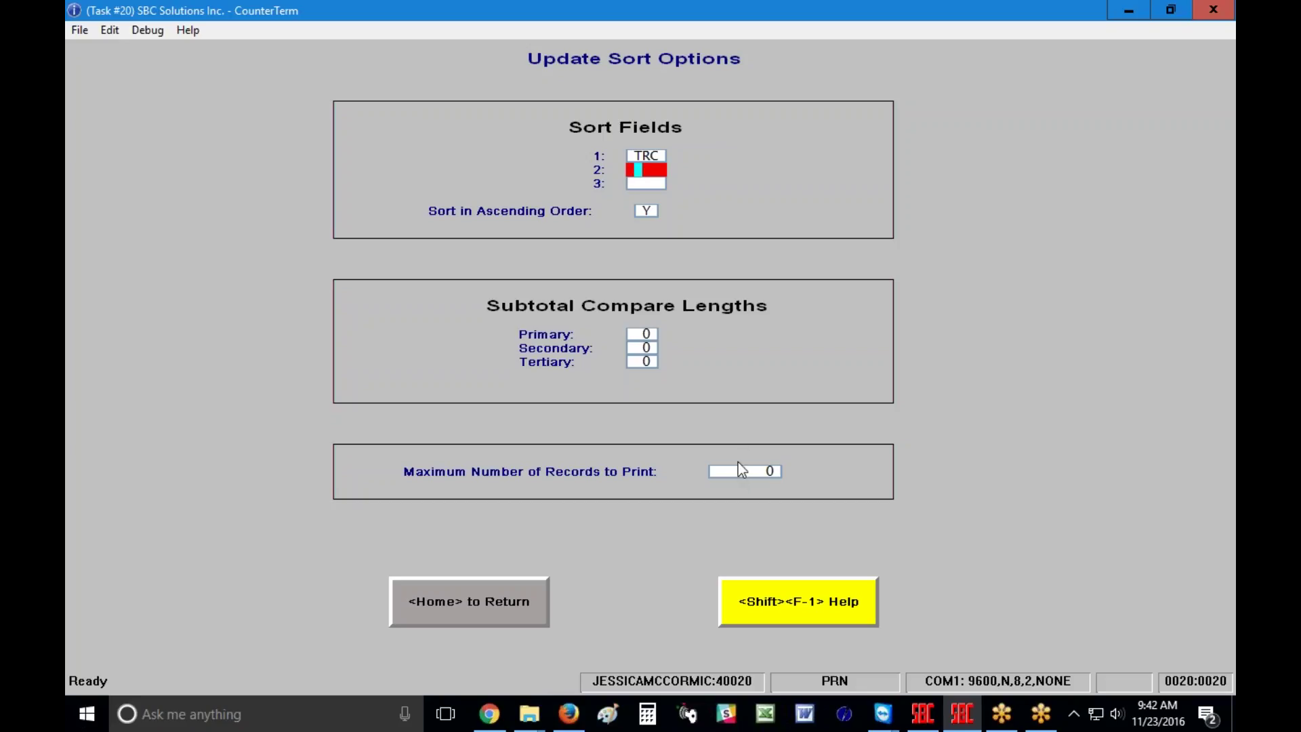
pyautogui.press('Return')
pyautogui.press('Return')
pyautogui.press('Up')
pyautogui.press('Up')
pyautogui.press('Return')
pyautogui.press('Return')
pyautogui.press('Return')
pyautogui.press('Return')
pyautogui.press('Return')
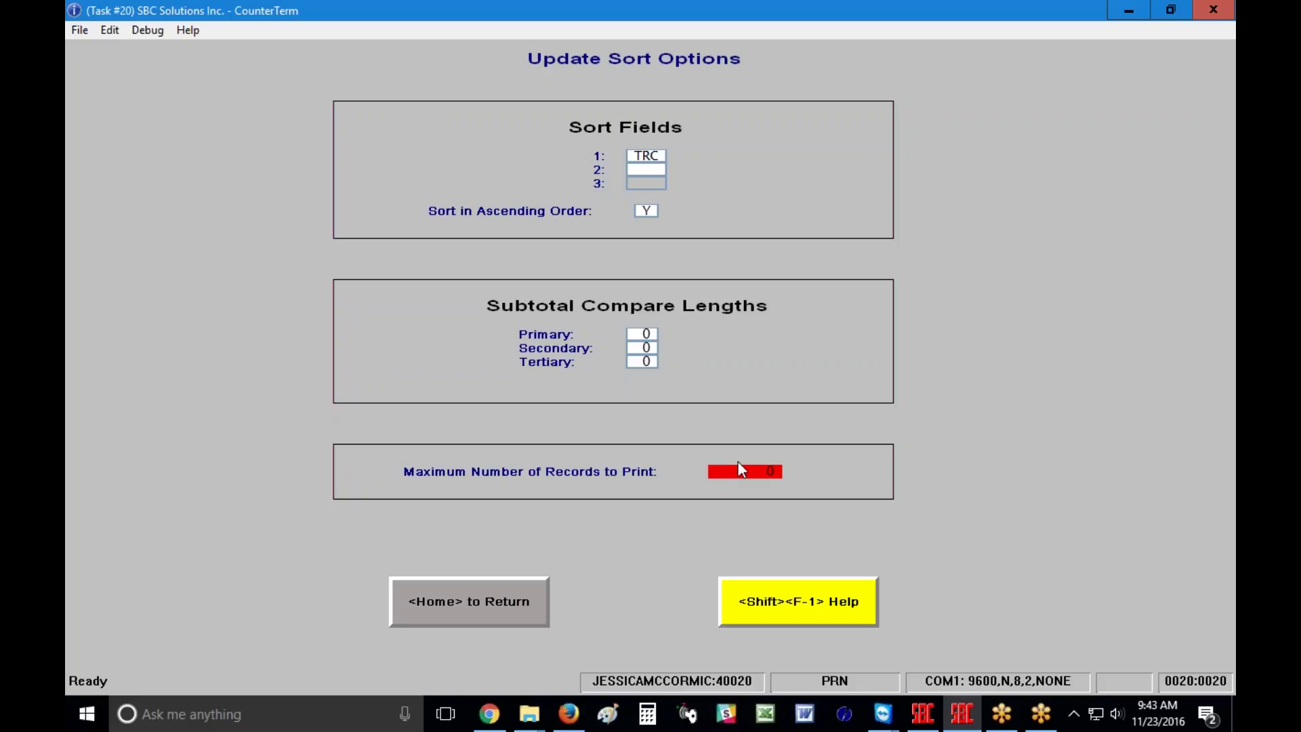
pyautogui.click(488, 595)
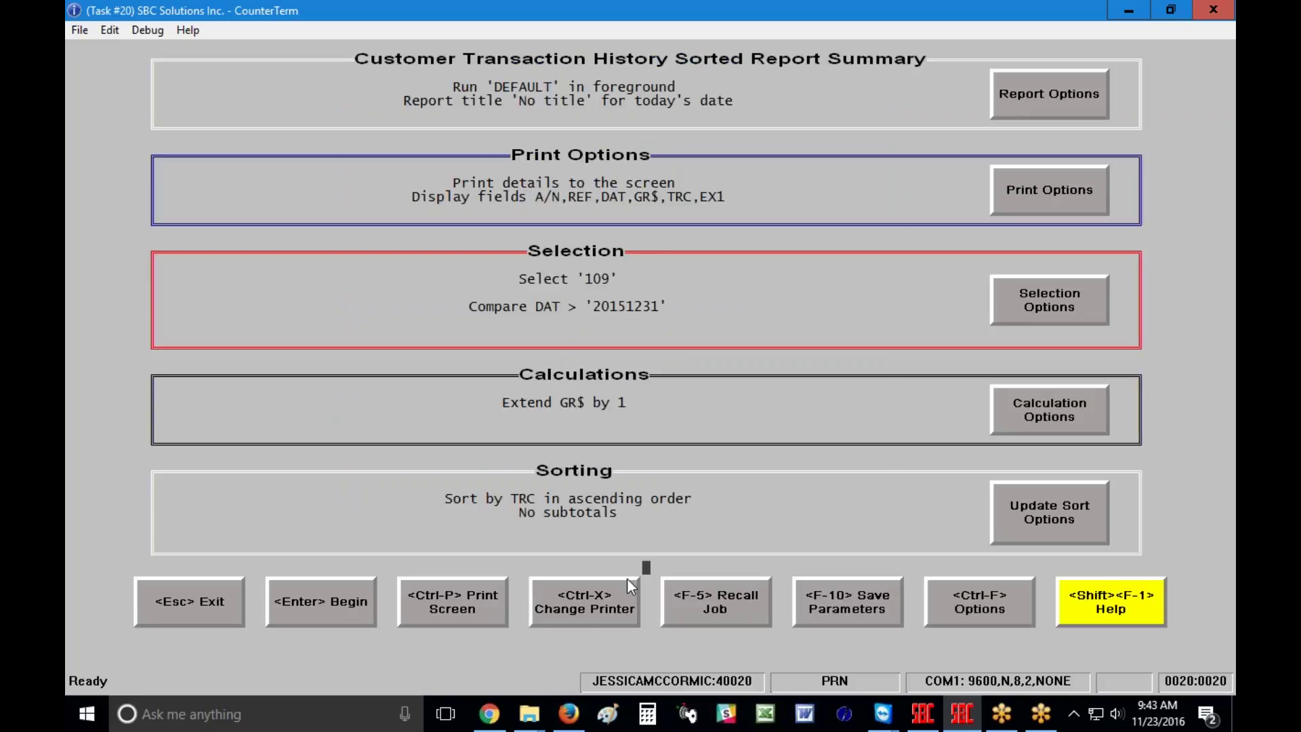
# Step: Run the sorted report on screen, examine the transactions and the extension totals on its second page, and exit the report
pyautogui.click(358, 603)
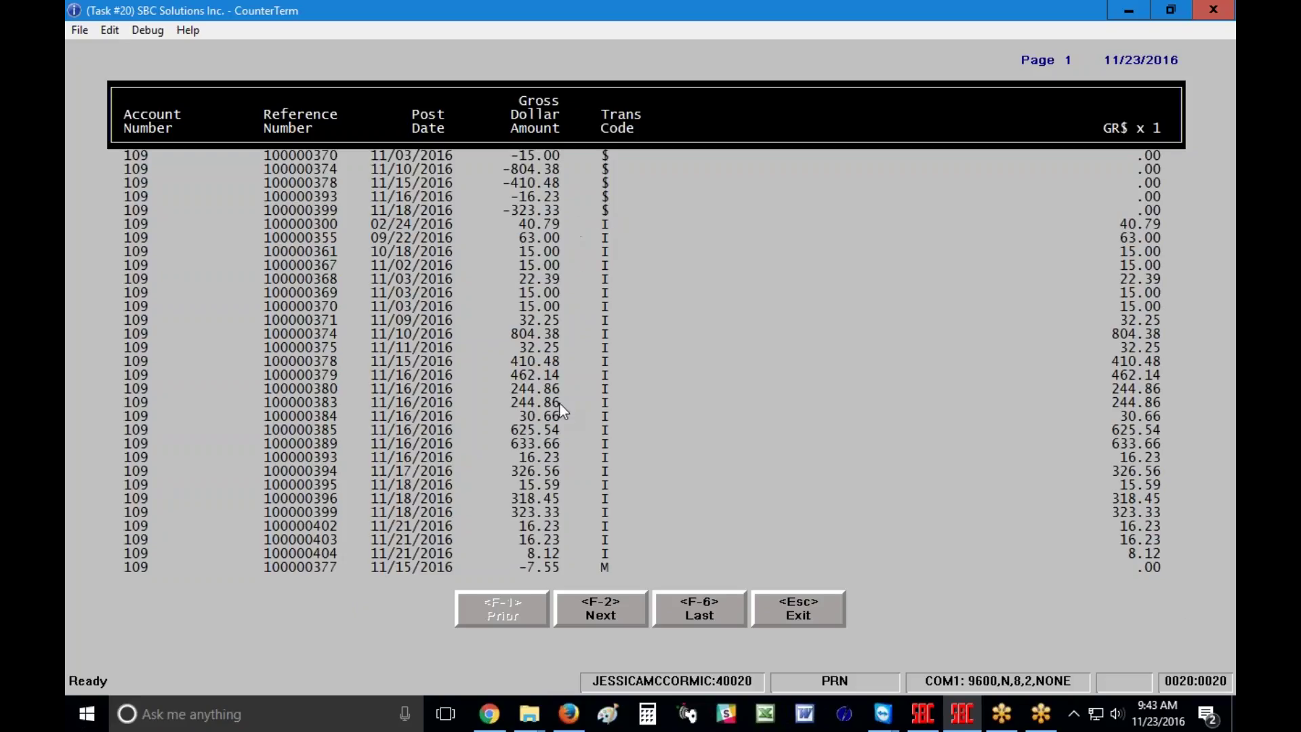
pyautogui.click(628, 613)
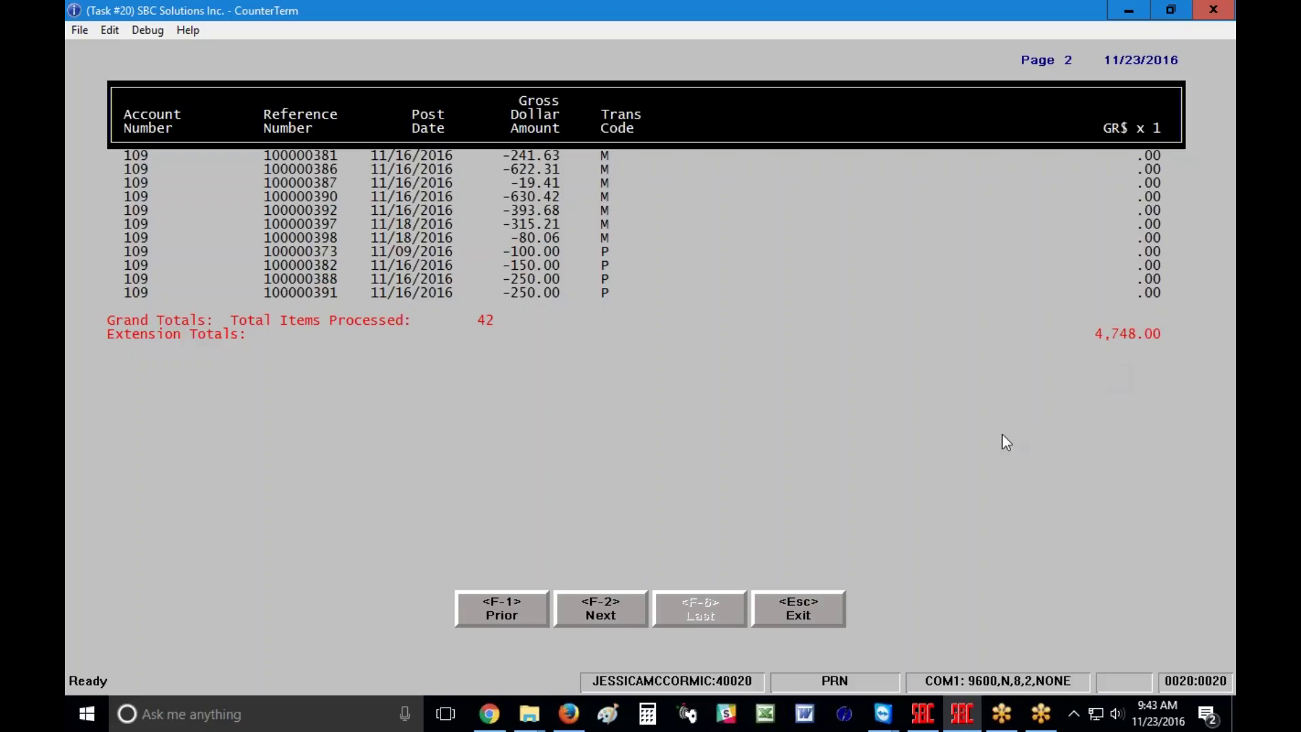
pyautogui.click(815, 611)
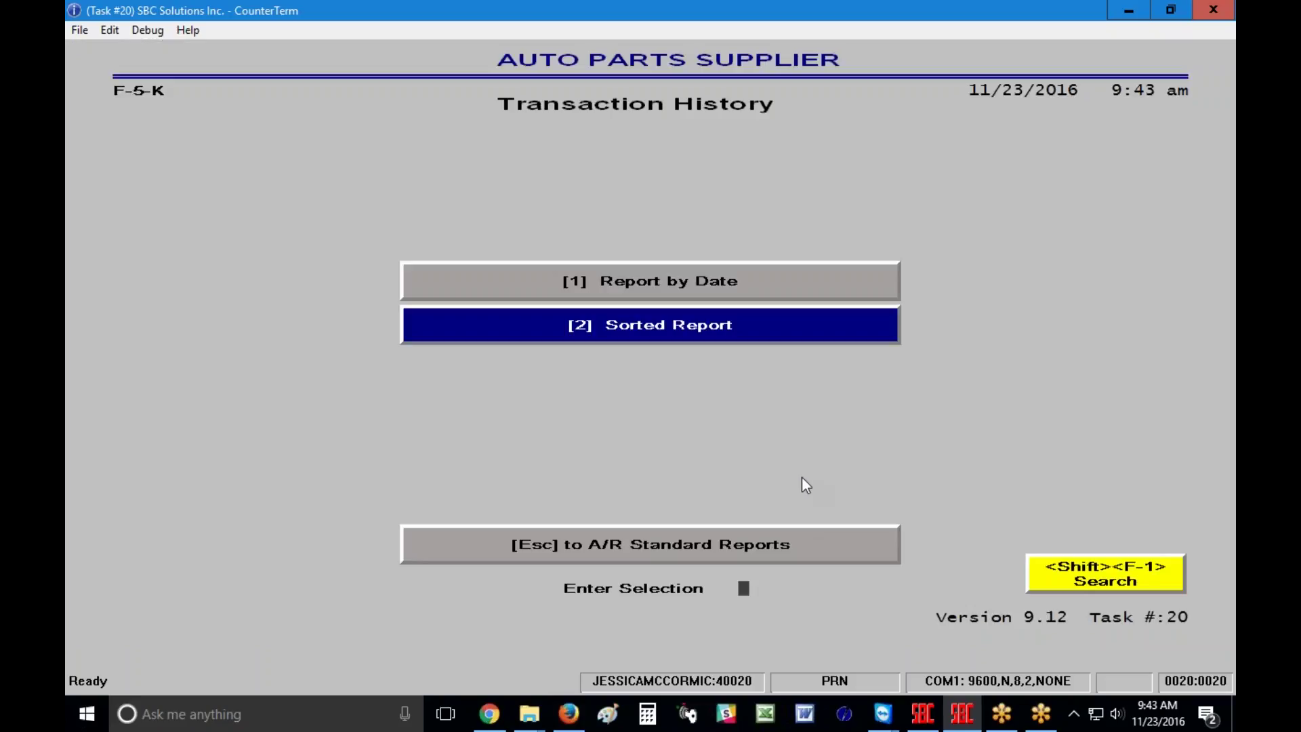